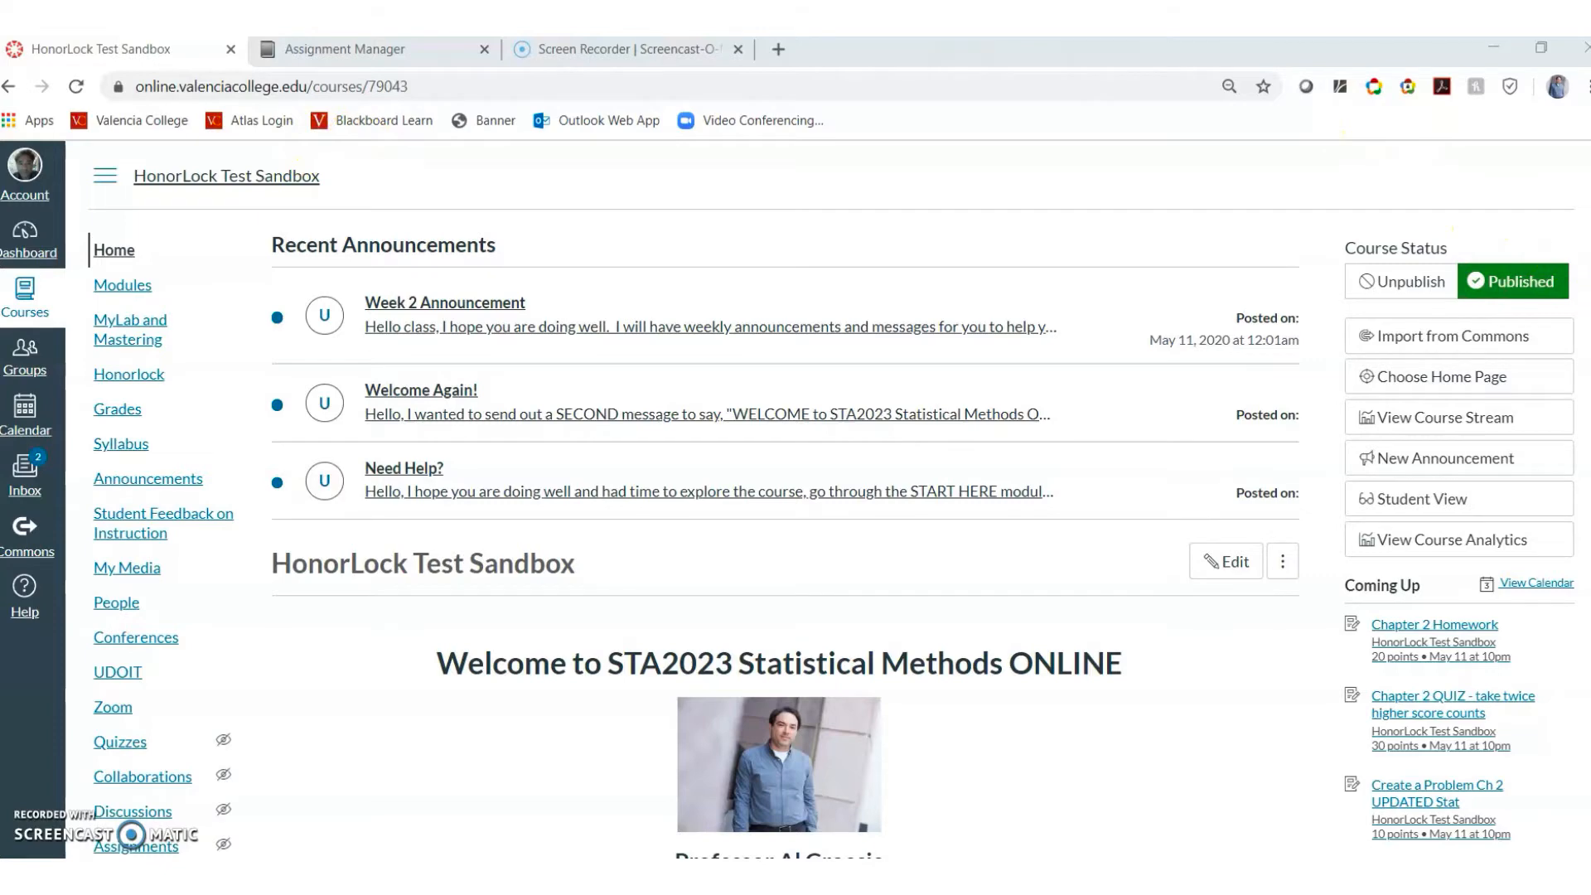
Save the HonorLock Test Sandbox course navigation list, with Honorlock among the visible items
scroll(829, 497, "down", 2)
scroll(1110, 398, "down", 2)
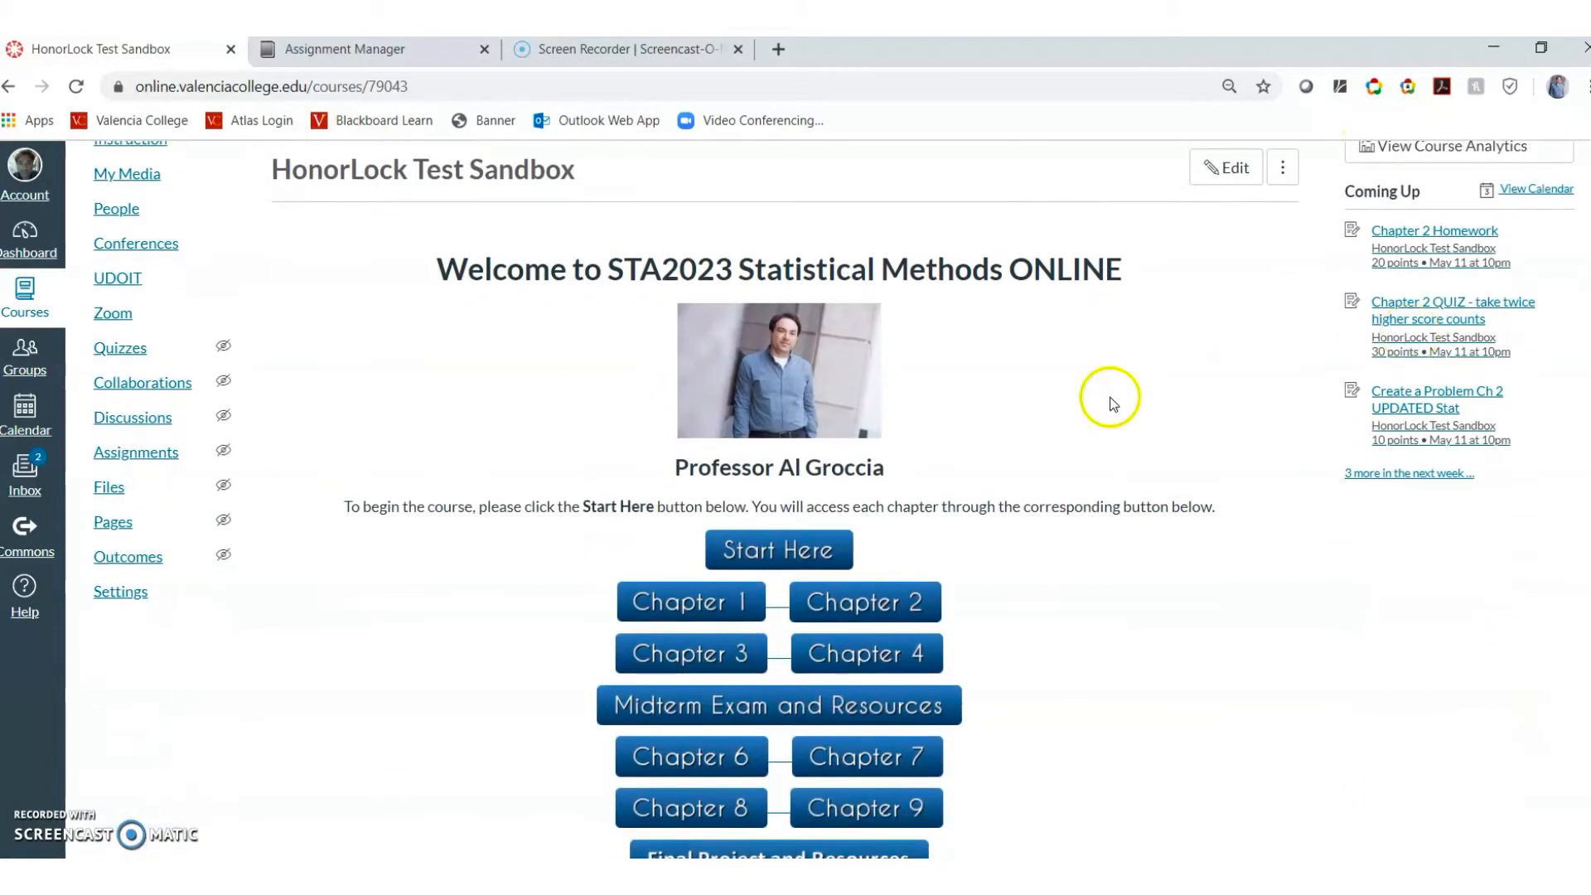
left_click(133, 602)
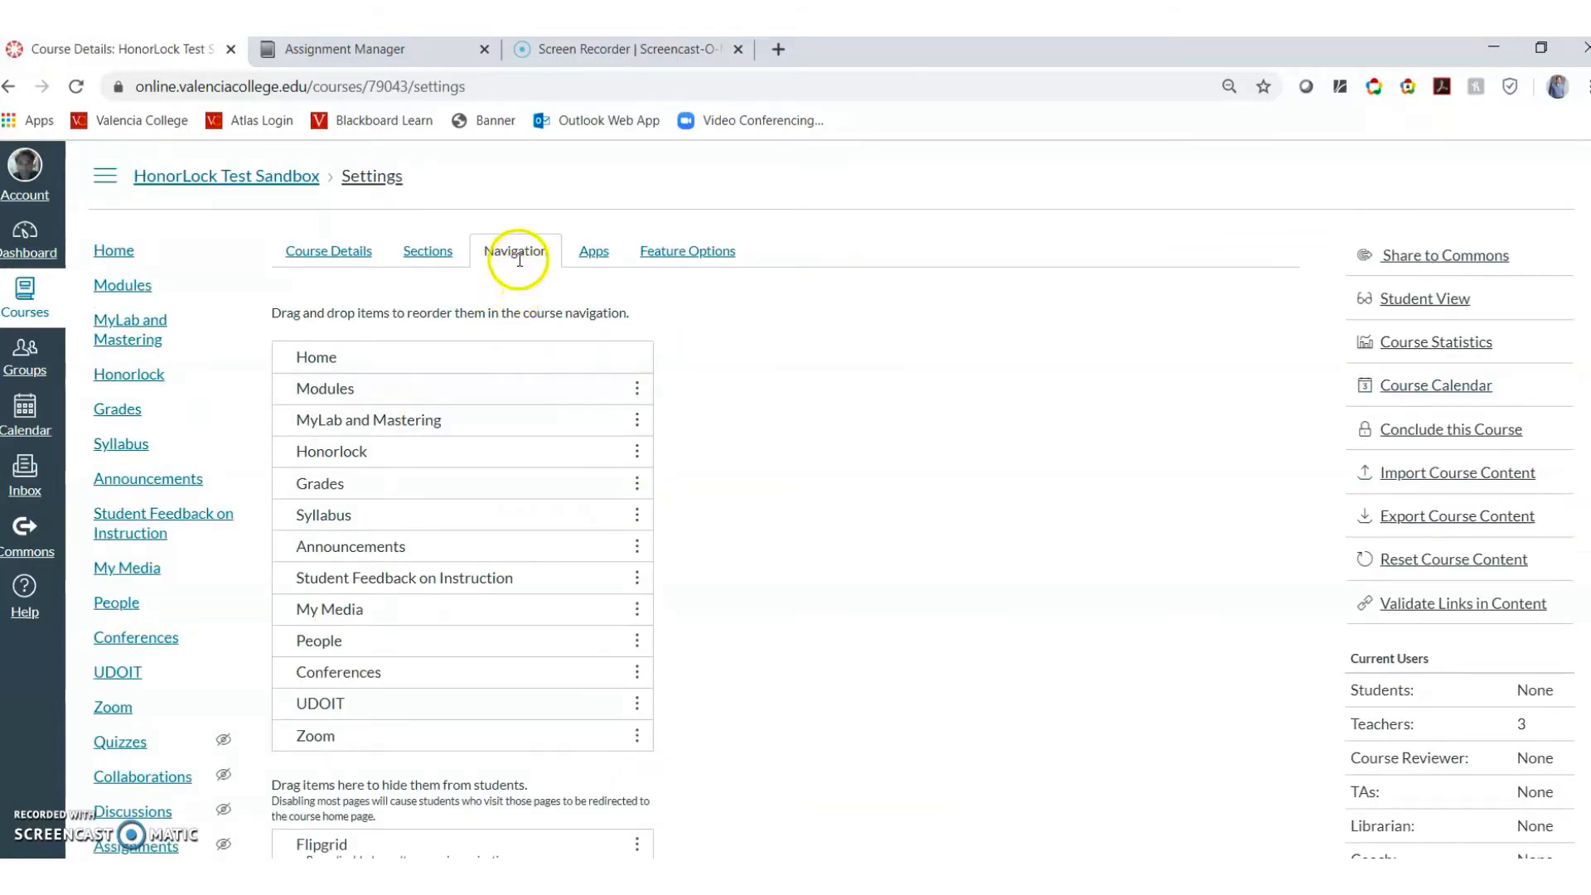
left_click(520, 259)
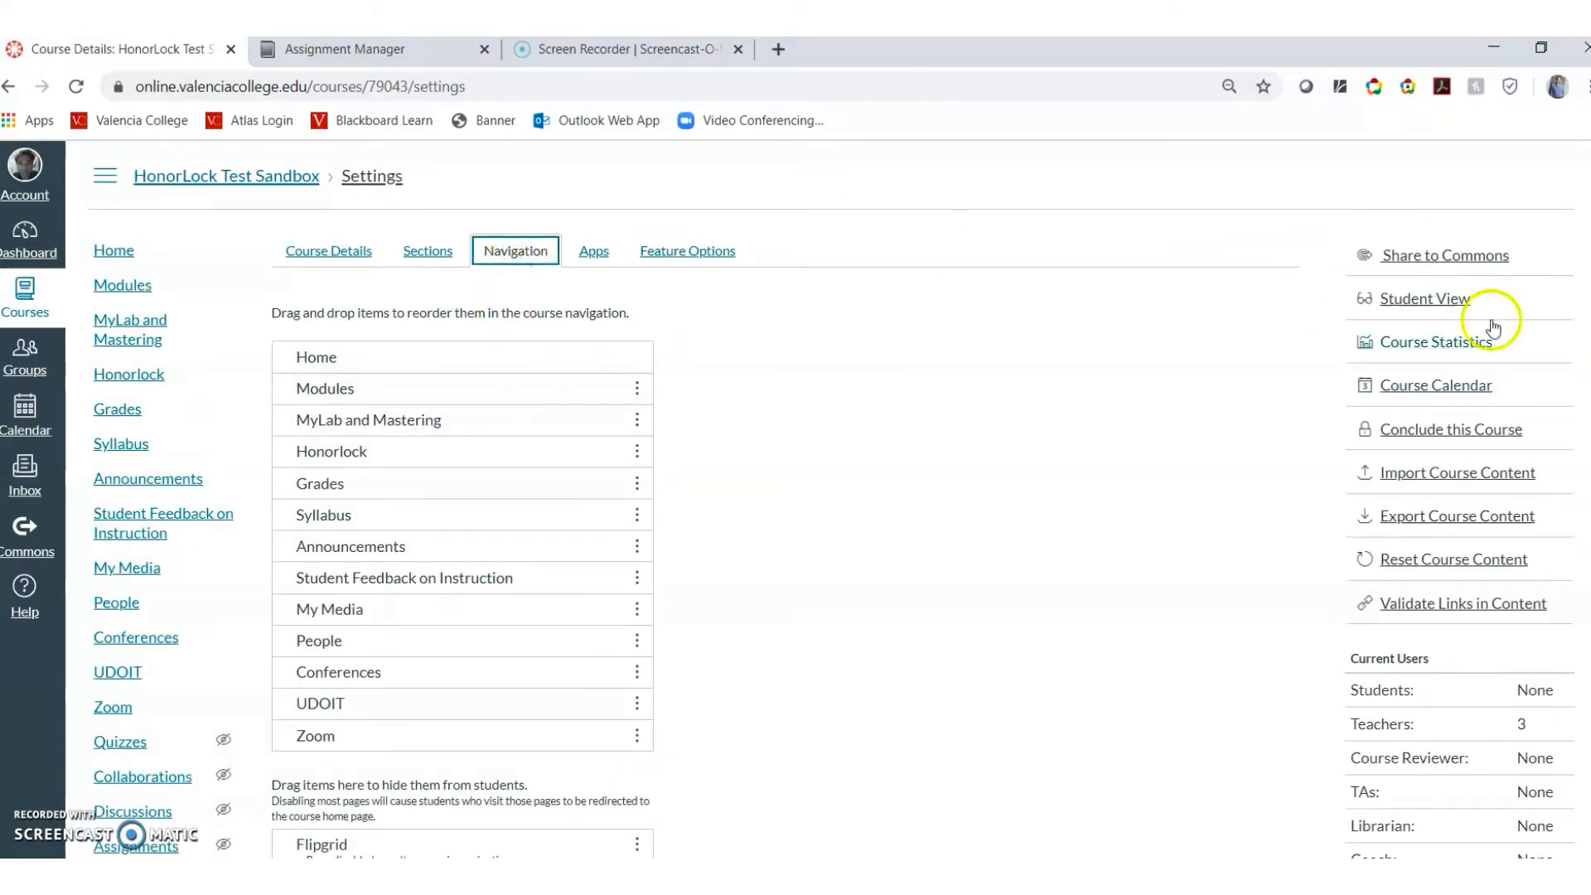
scroll(1584, 692, "down", 10)
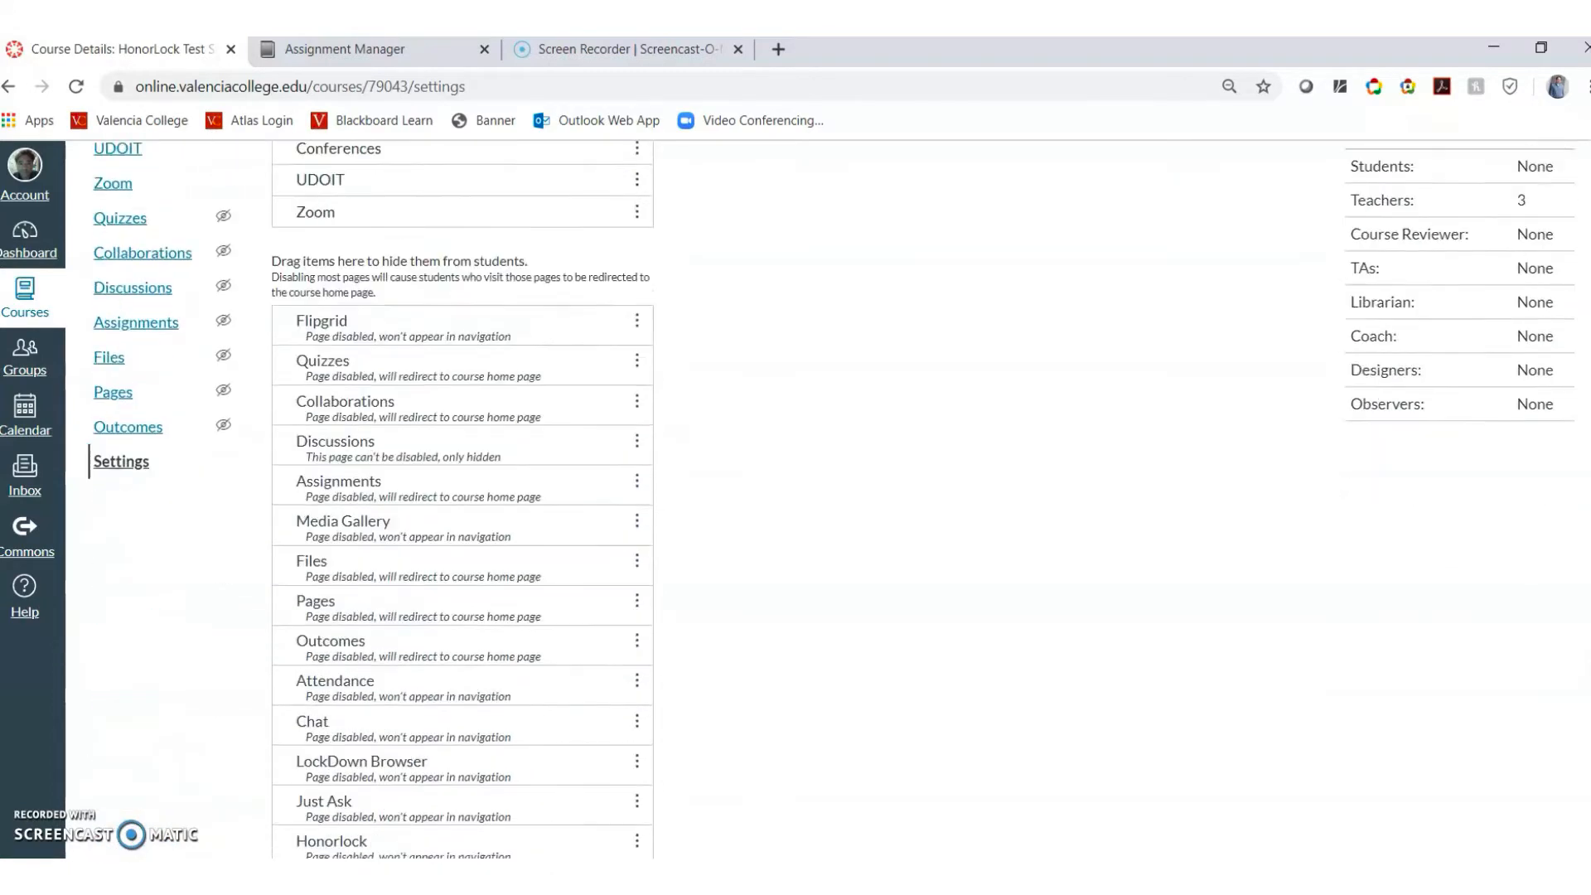
scroll(1583, 692, "down", 2)
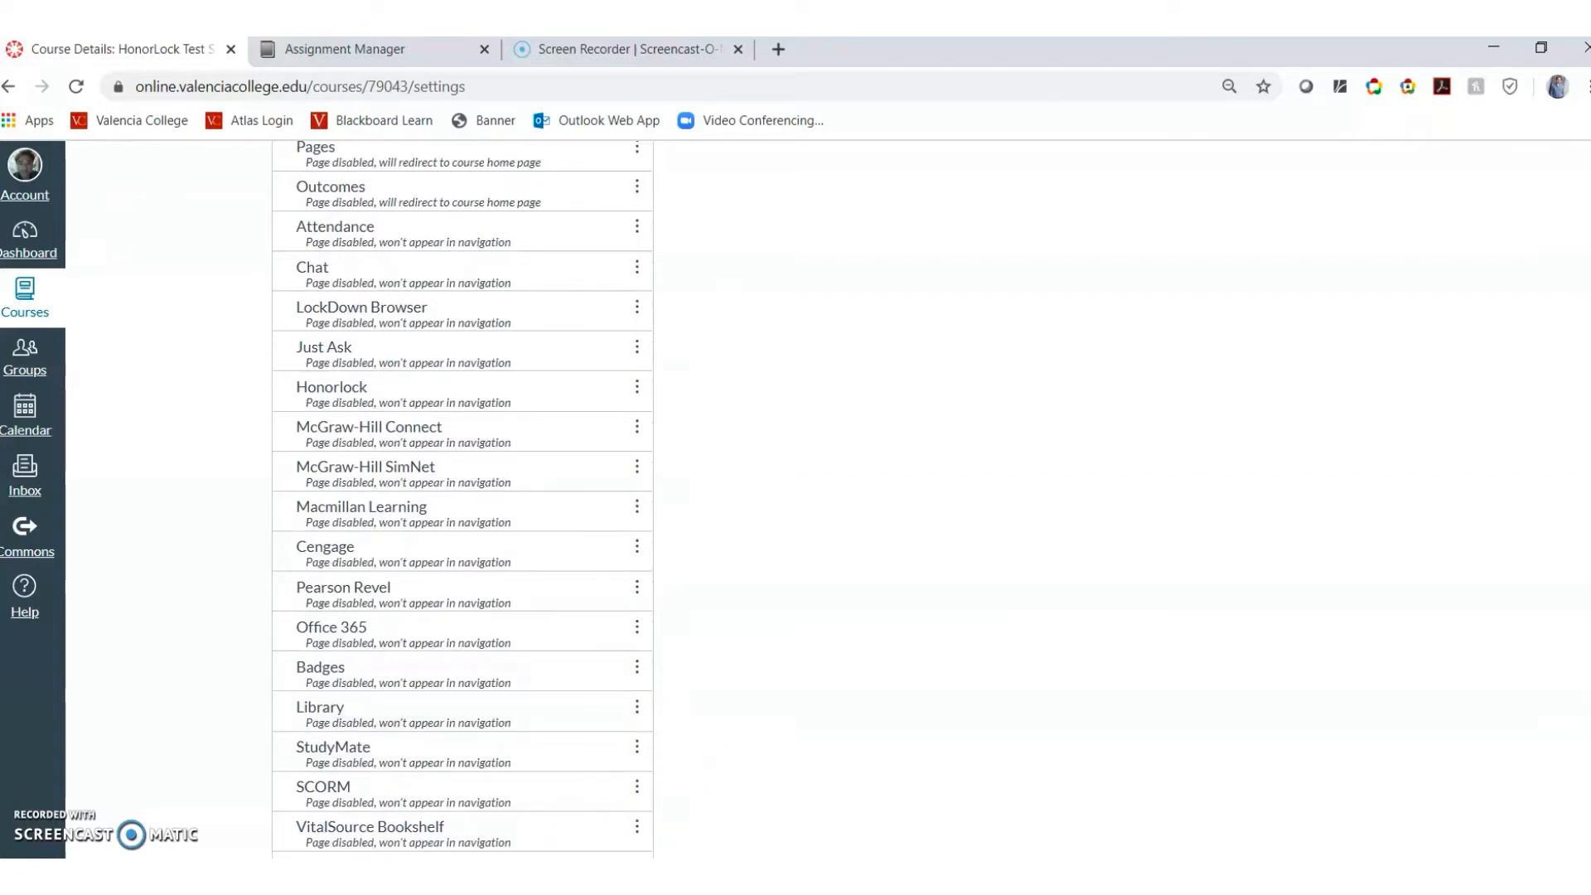
scroll(1575, 373, "up", 10)
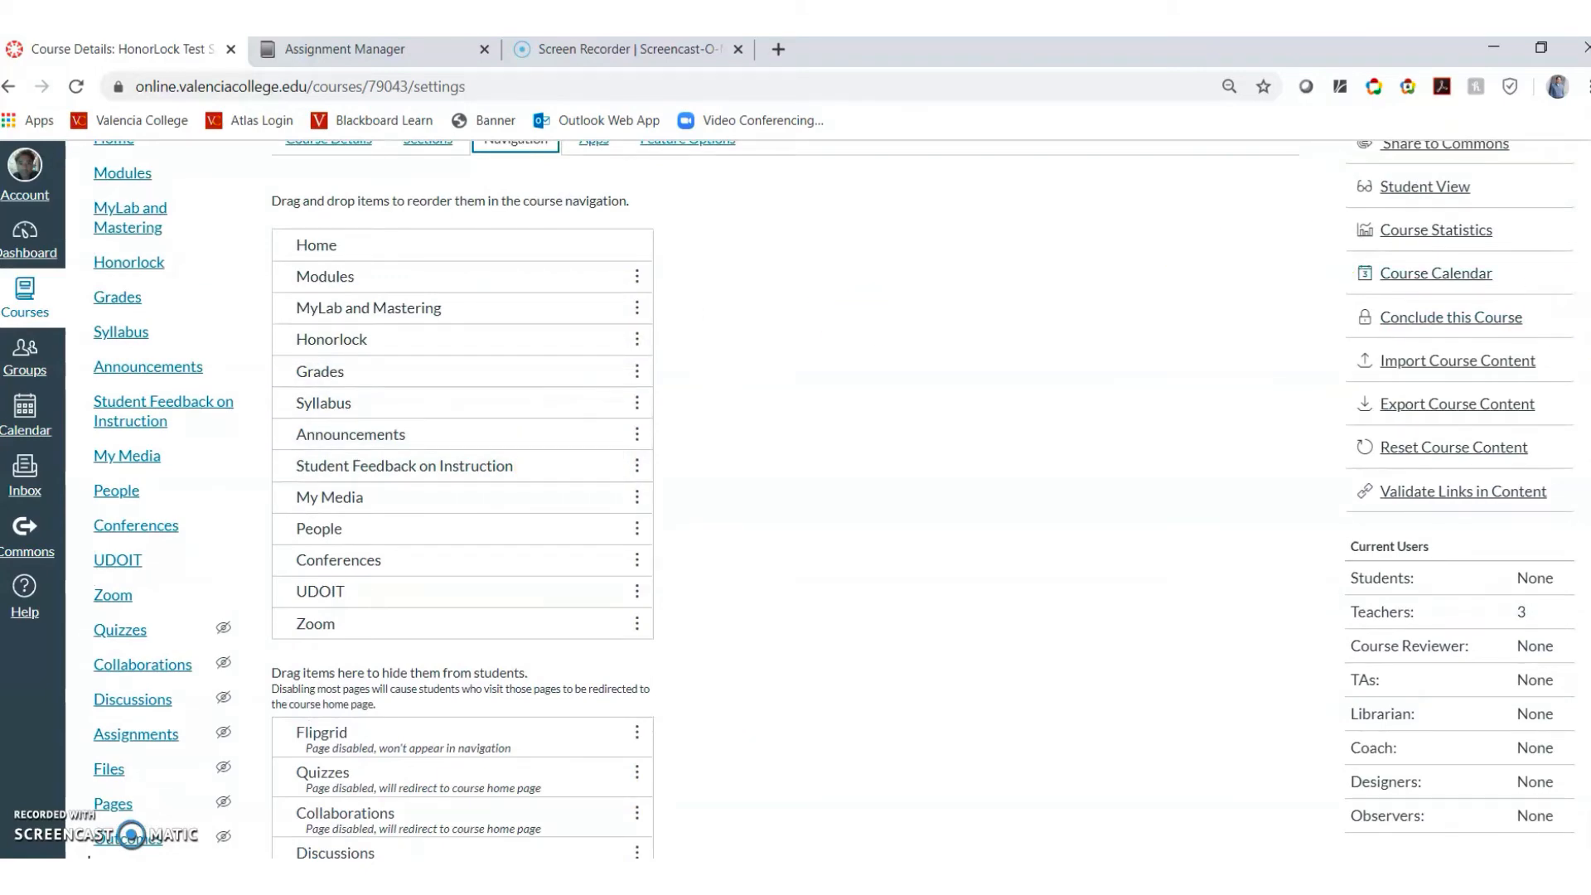
scroll(909, 684, "down", 10)
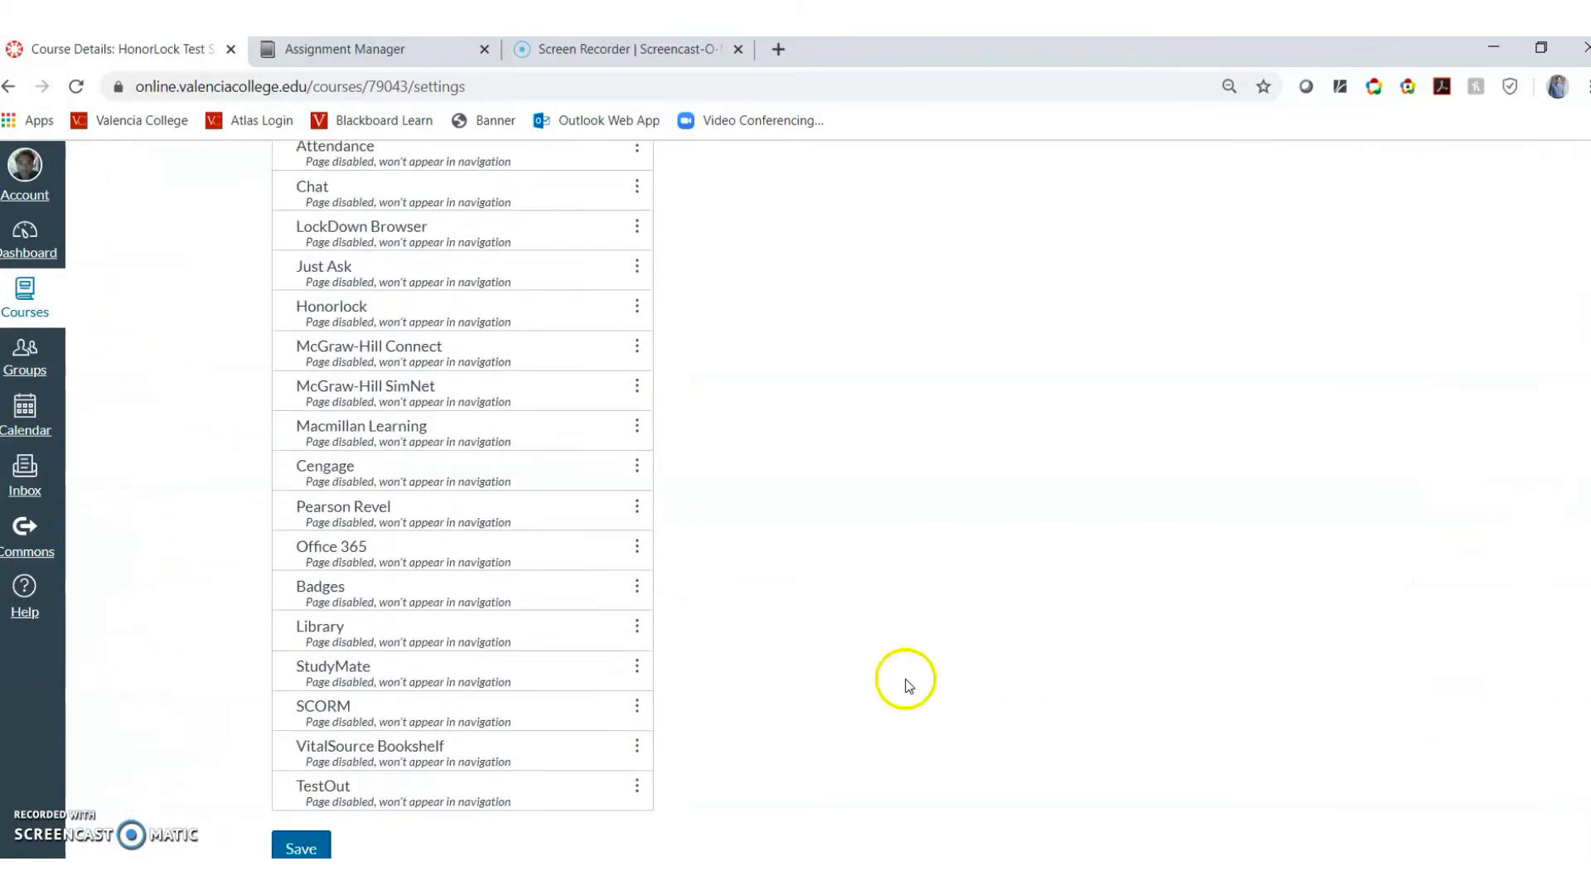
left_click(301, 849)
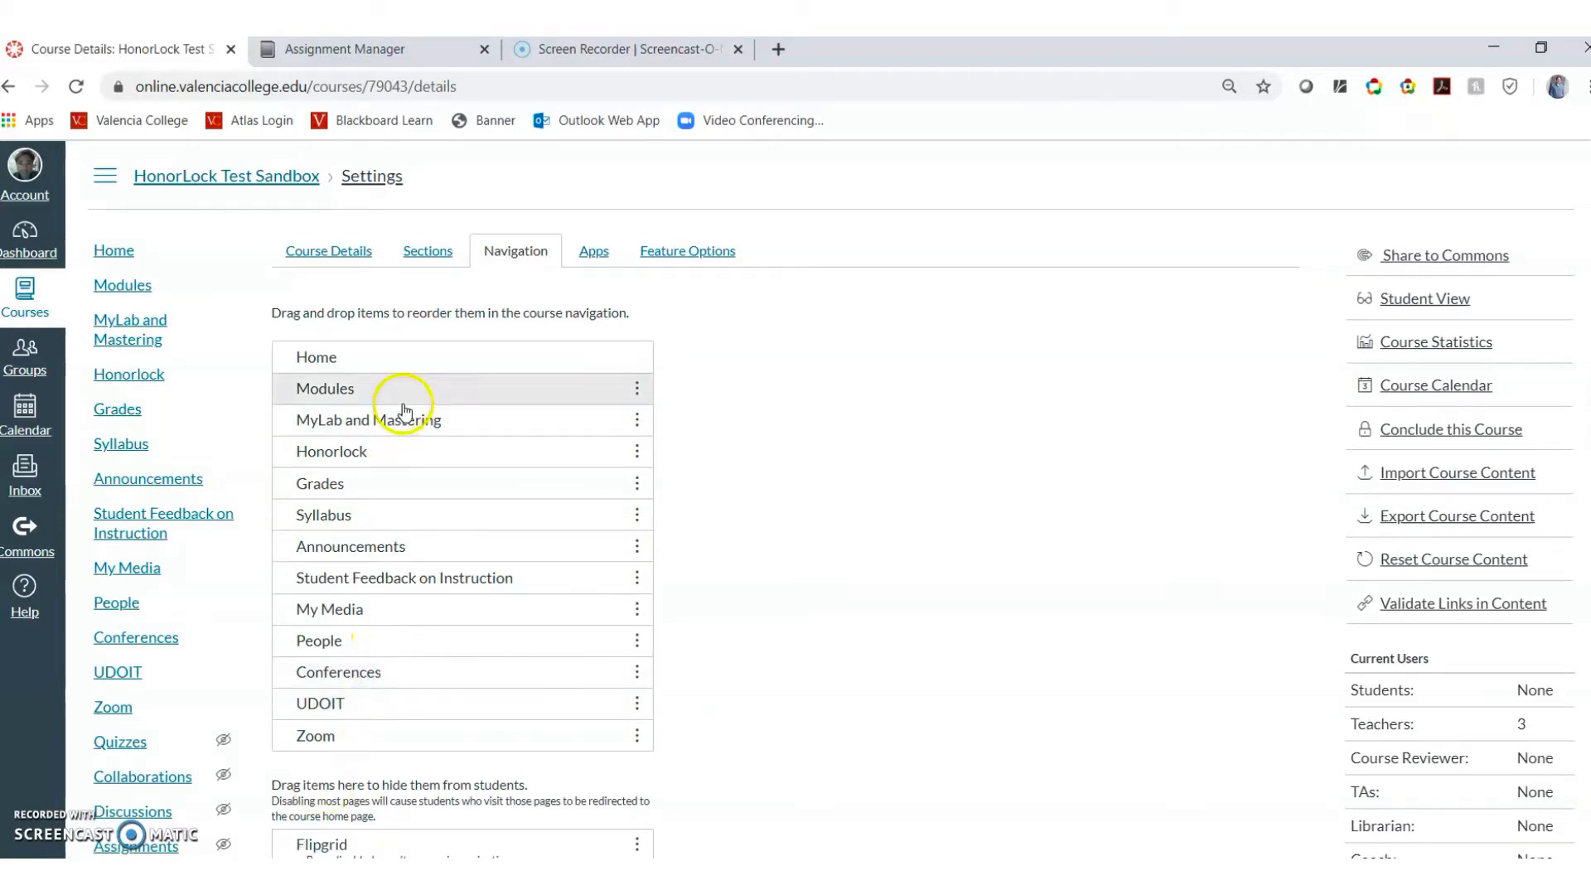
In the Summer 2020 STA2023 Homework/Test Manager, show the Create Assignment options
left_click(385, 50)
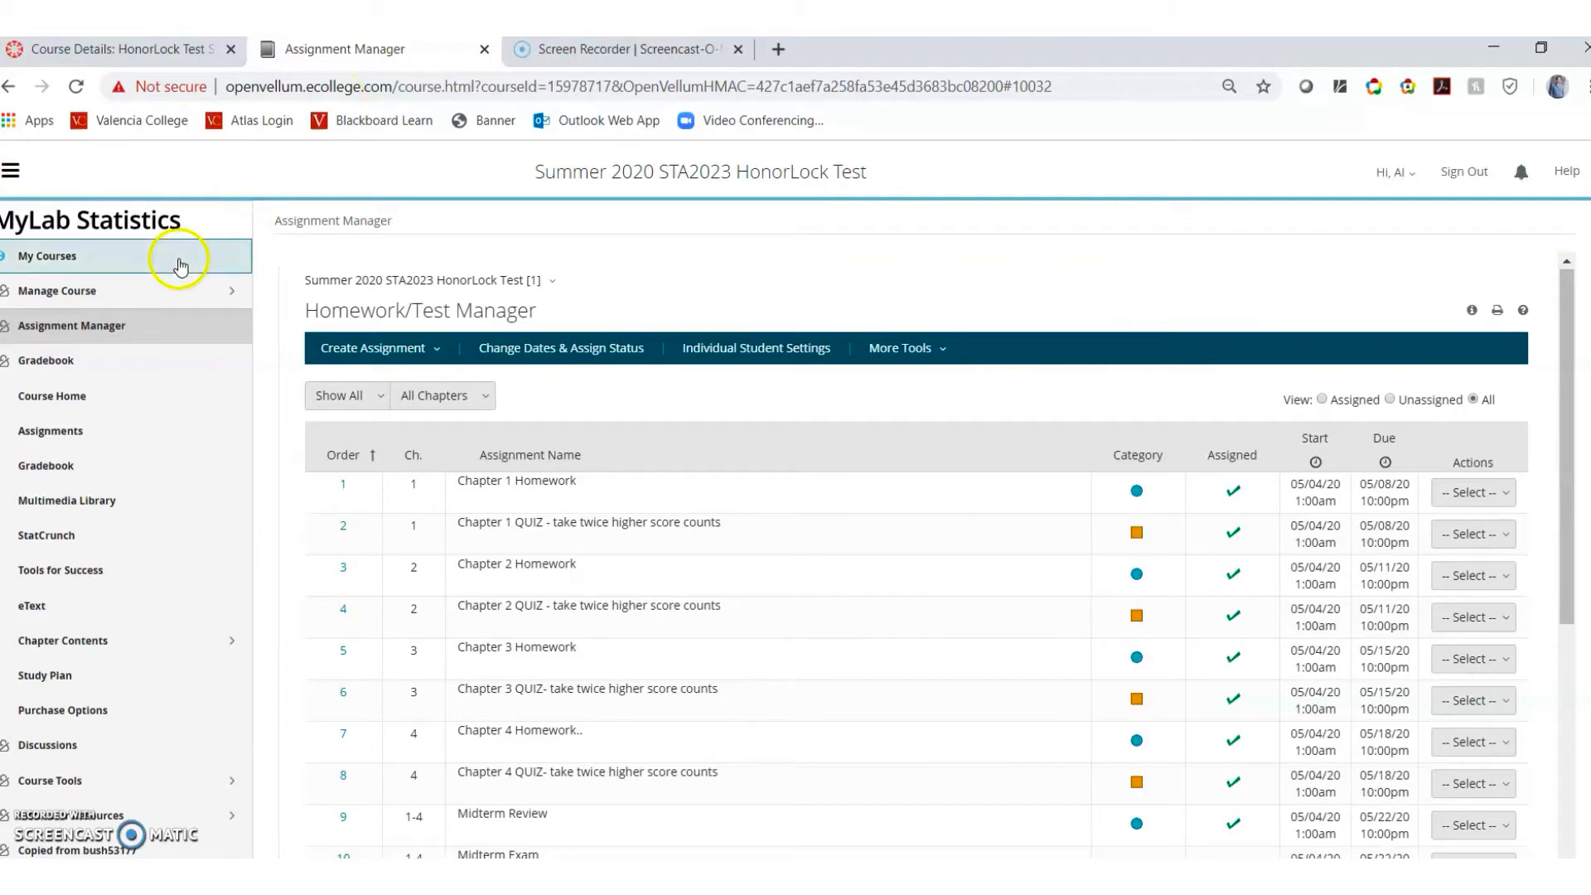
left_click(97, 334)
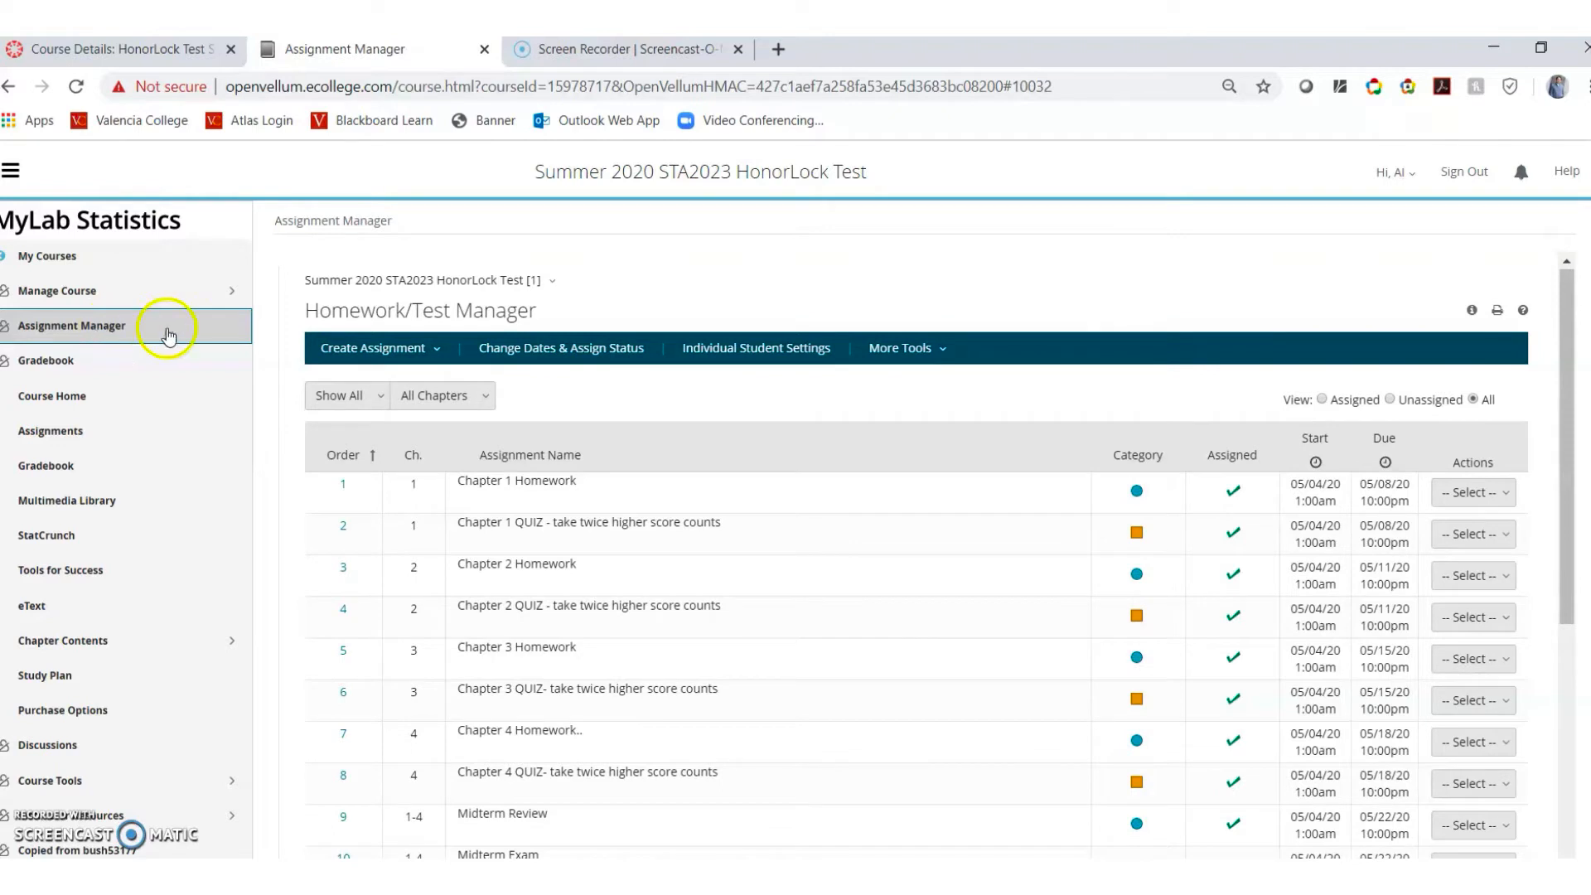
left_click(360, 352)
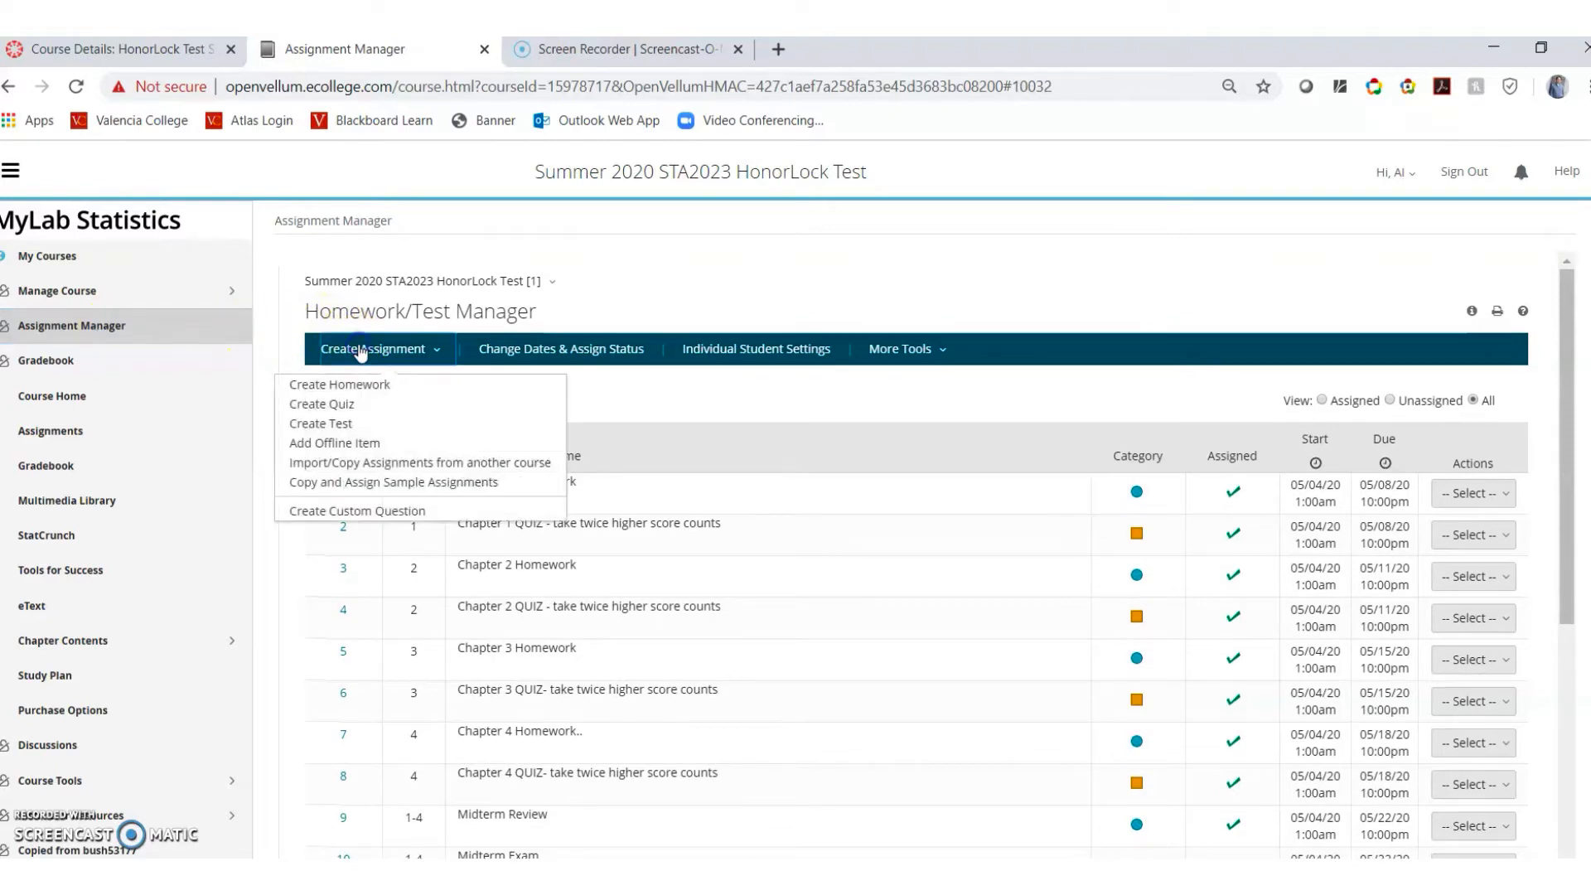
Create a test, recover the unsaved Test PRACTICE draft, and go to its question selection
left_click(359, 424)
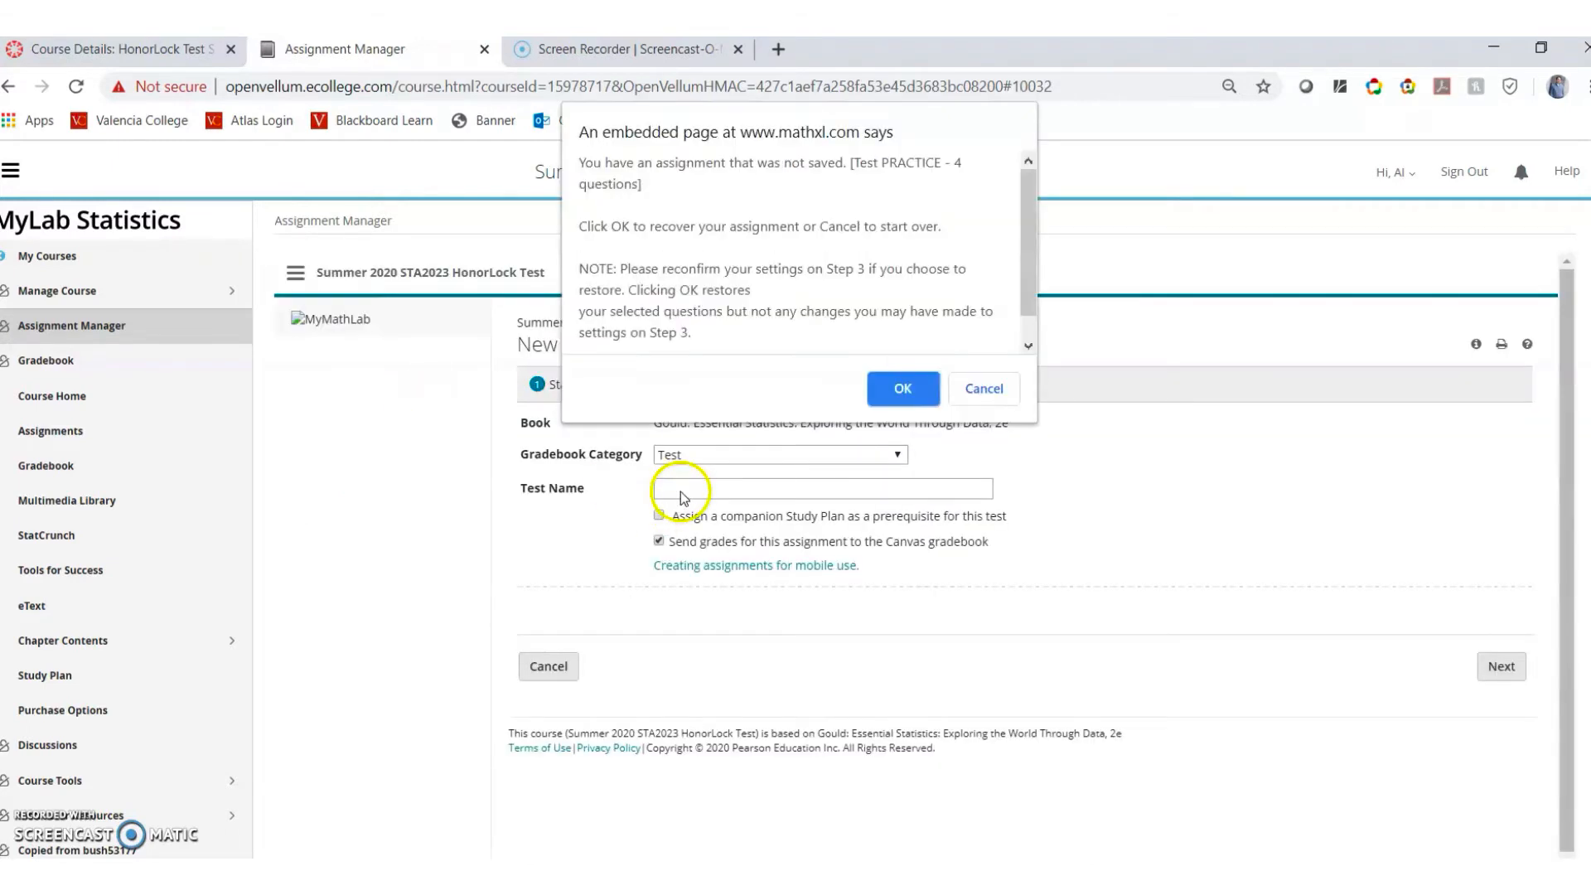
left_click(902, 388)
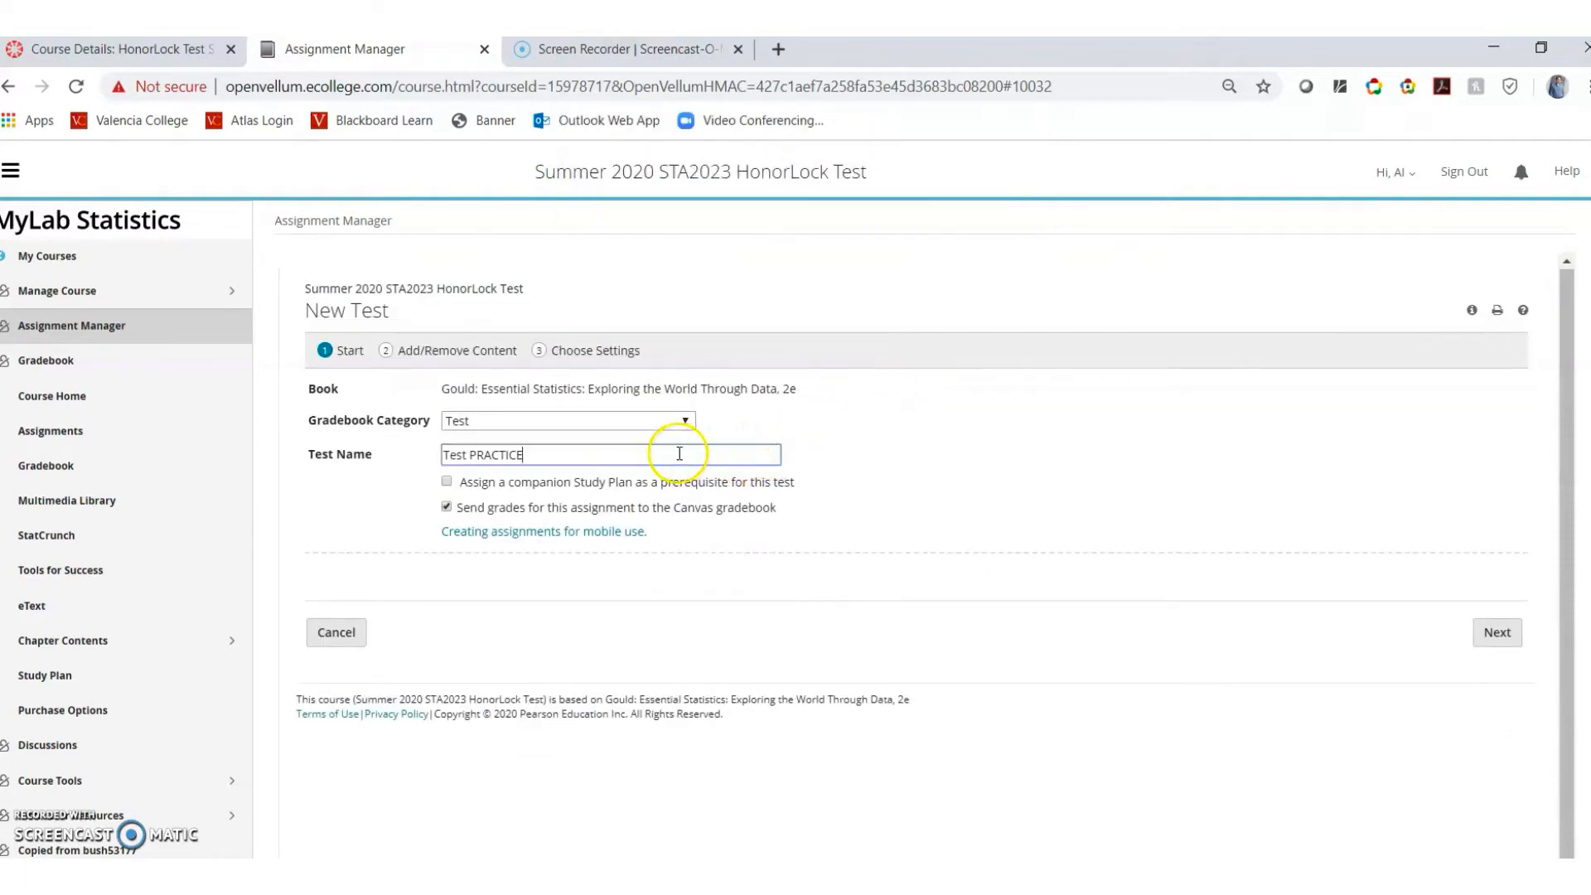
left_click(594, 461)
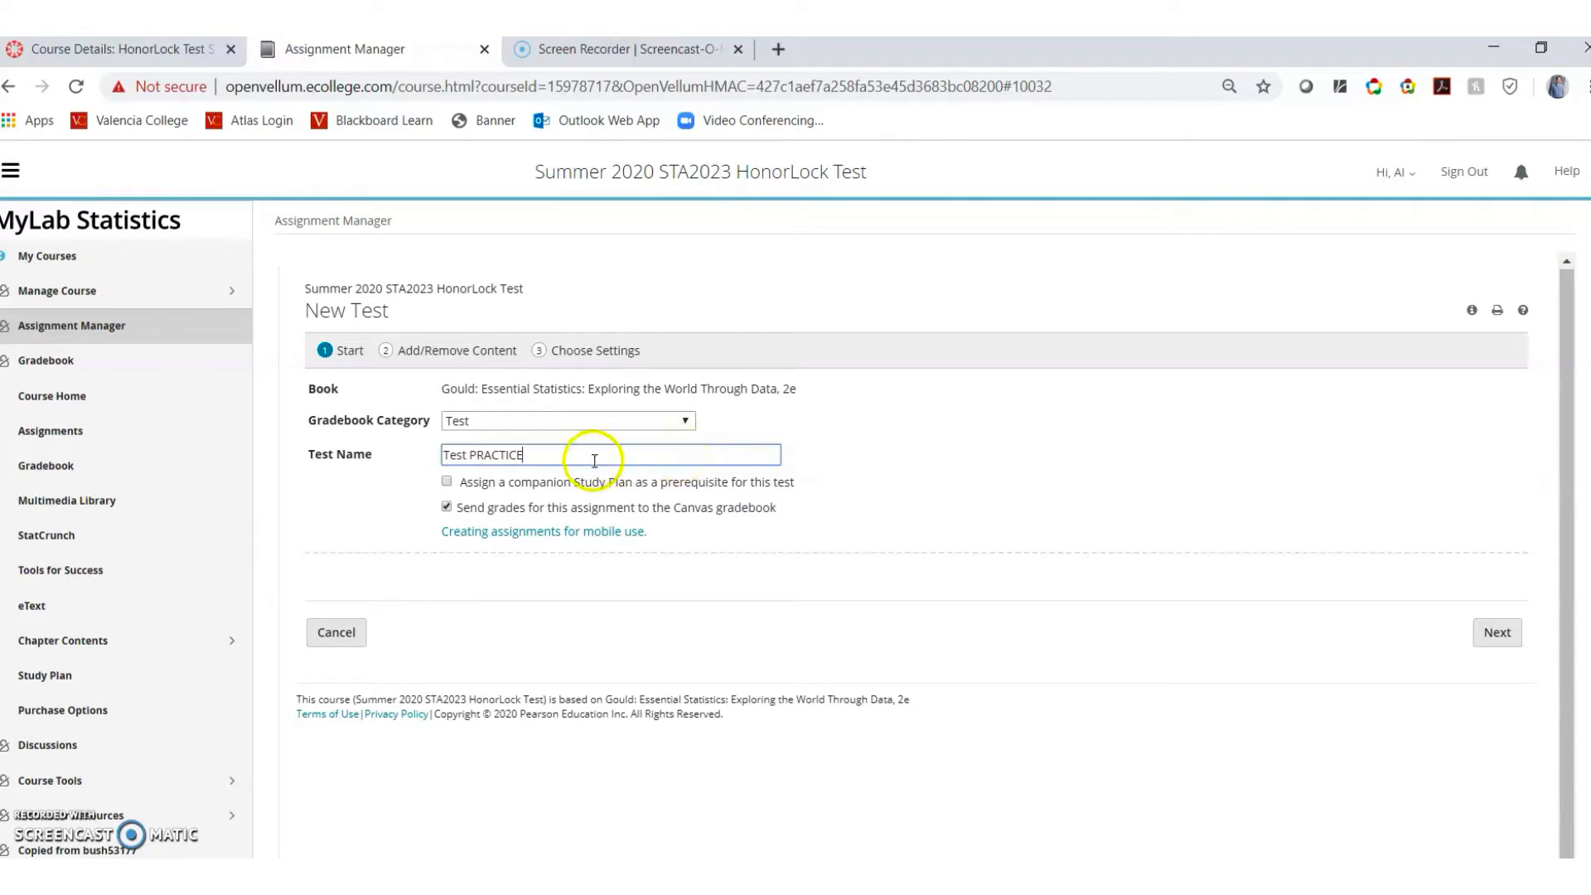
left_click(492, 355)
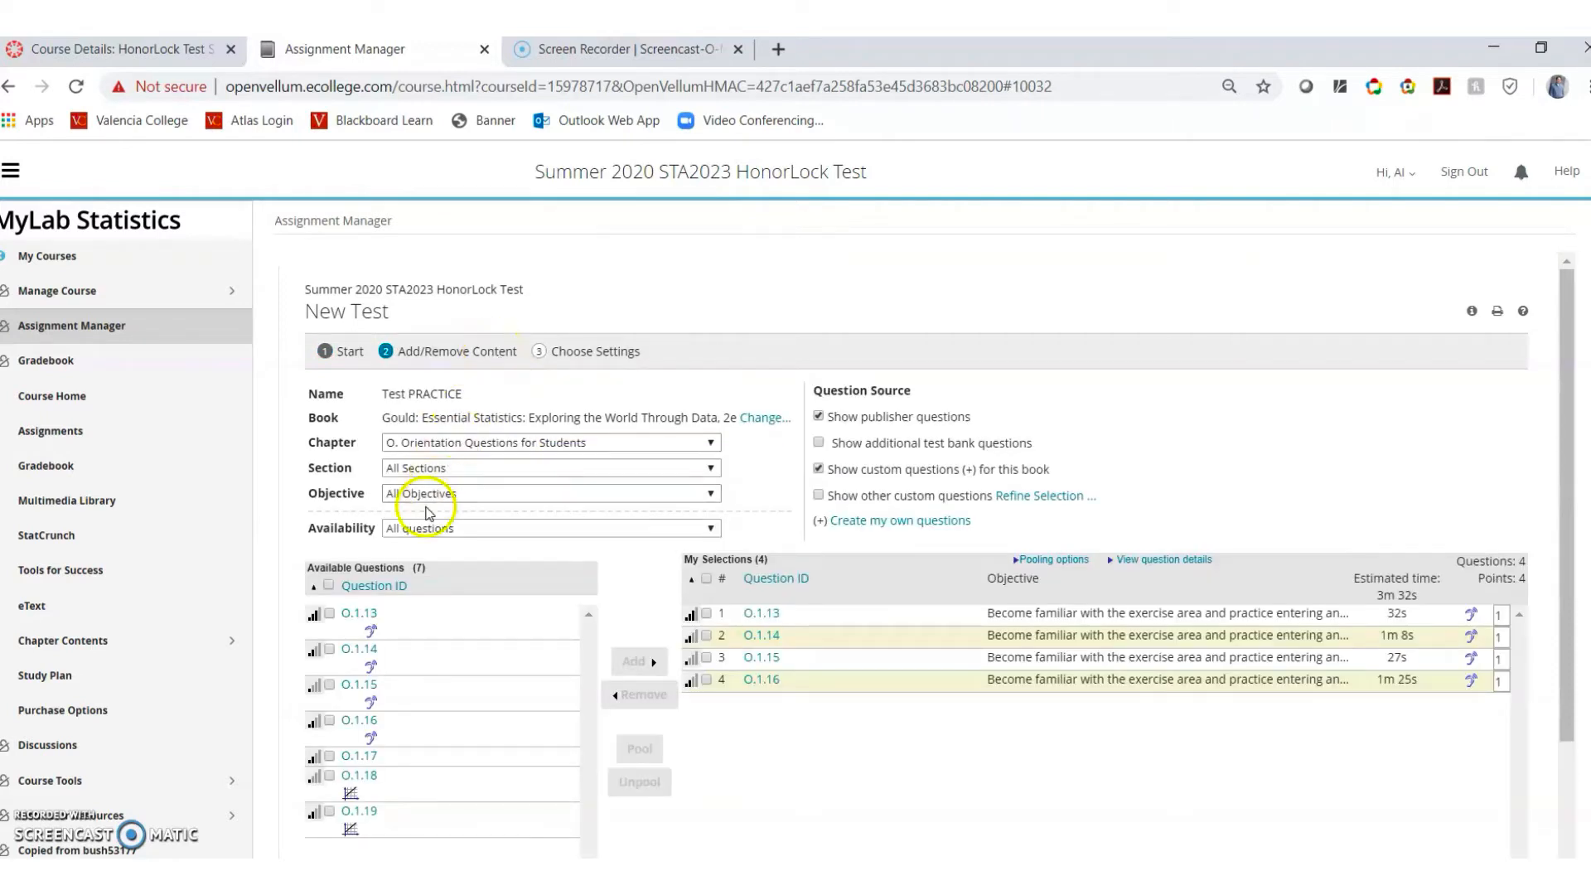
Add question O.1.17 to Test PRACTICE and continue to the test settings
mouse_move(354, 615)
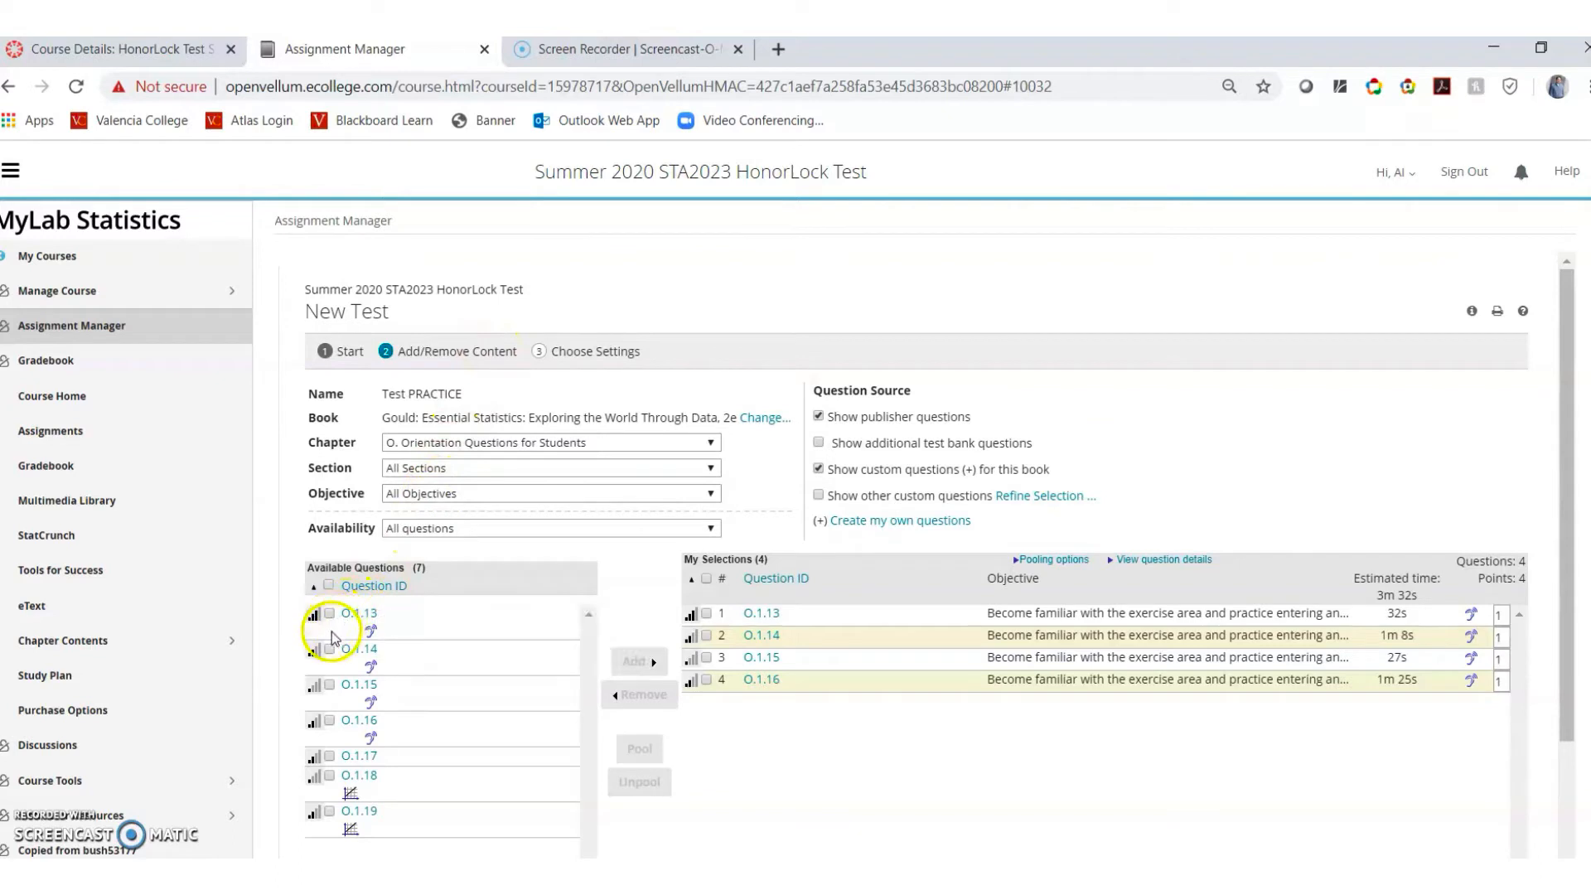
left_click(330, 756)
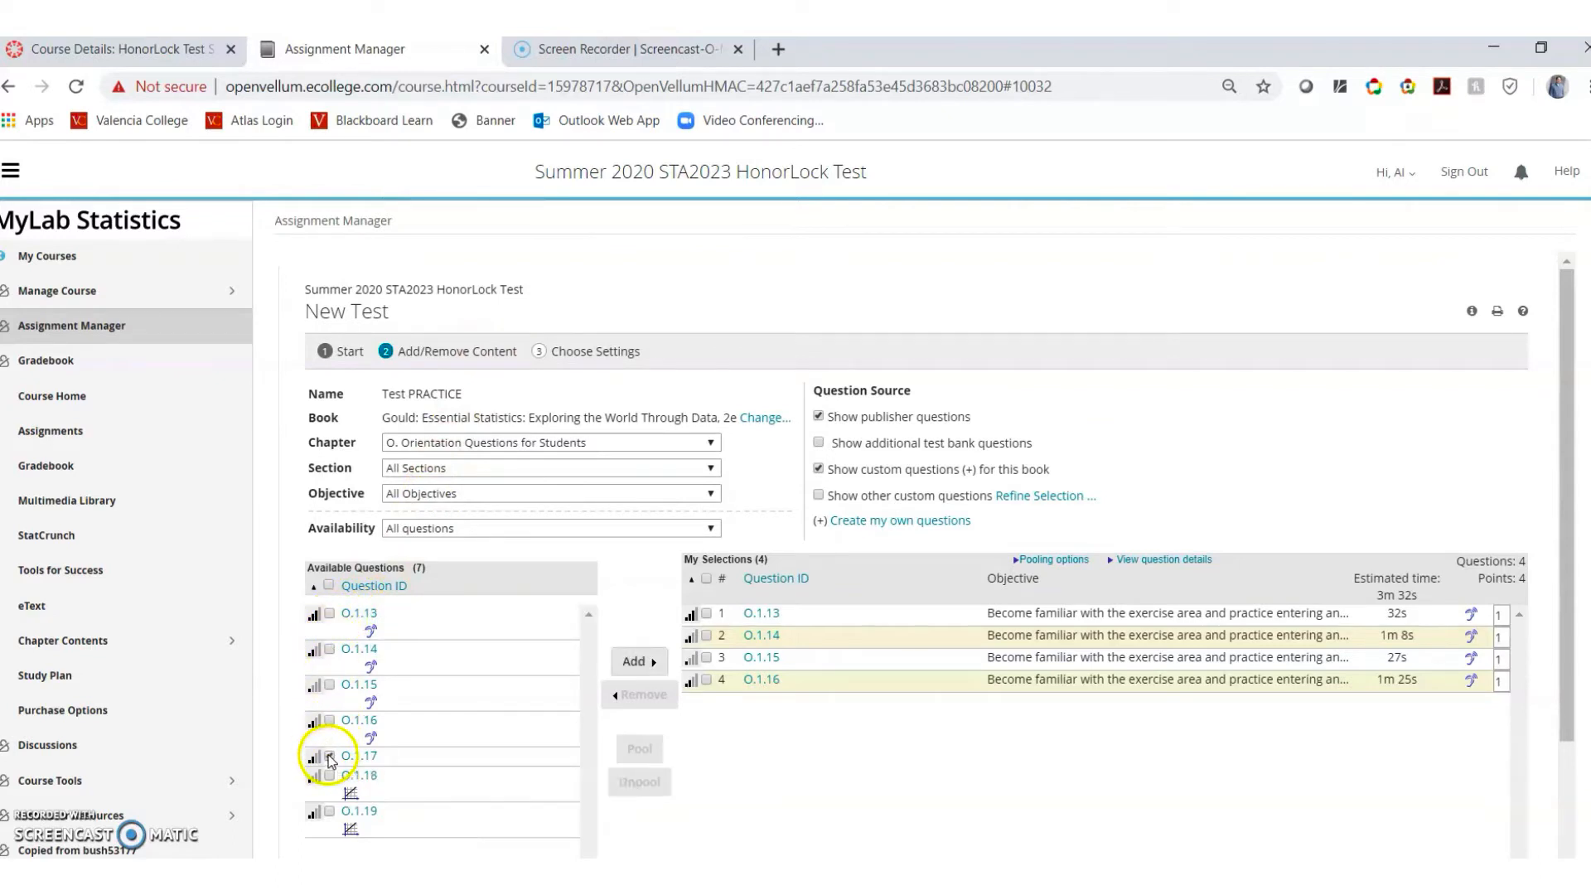
left_click(635, 661)
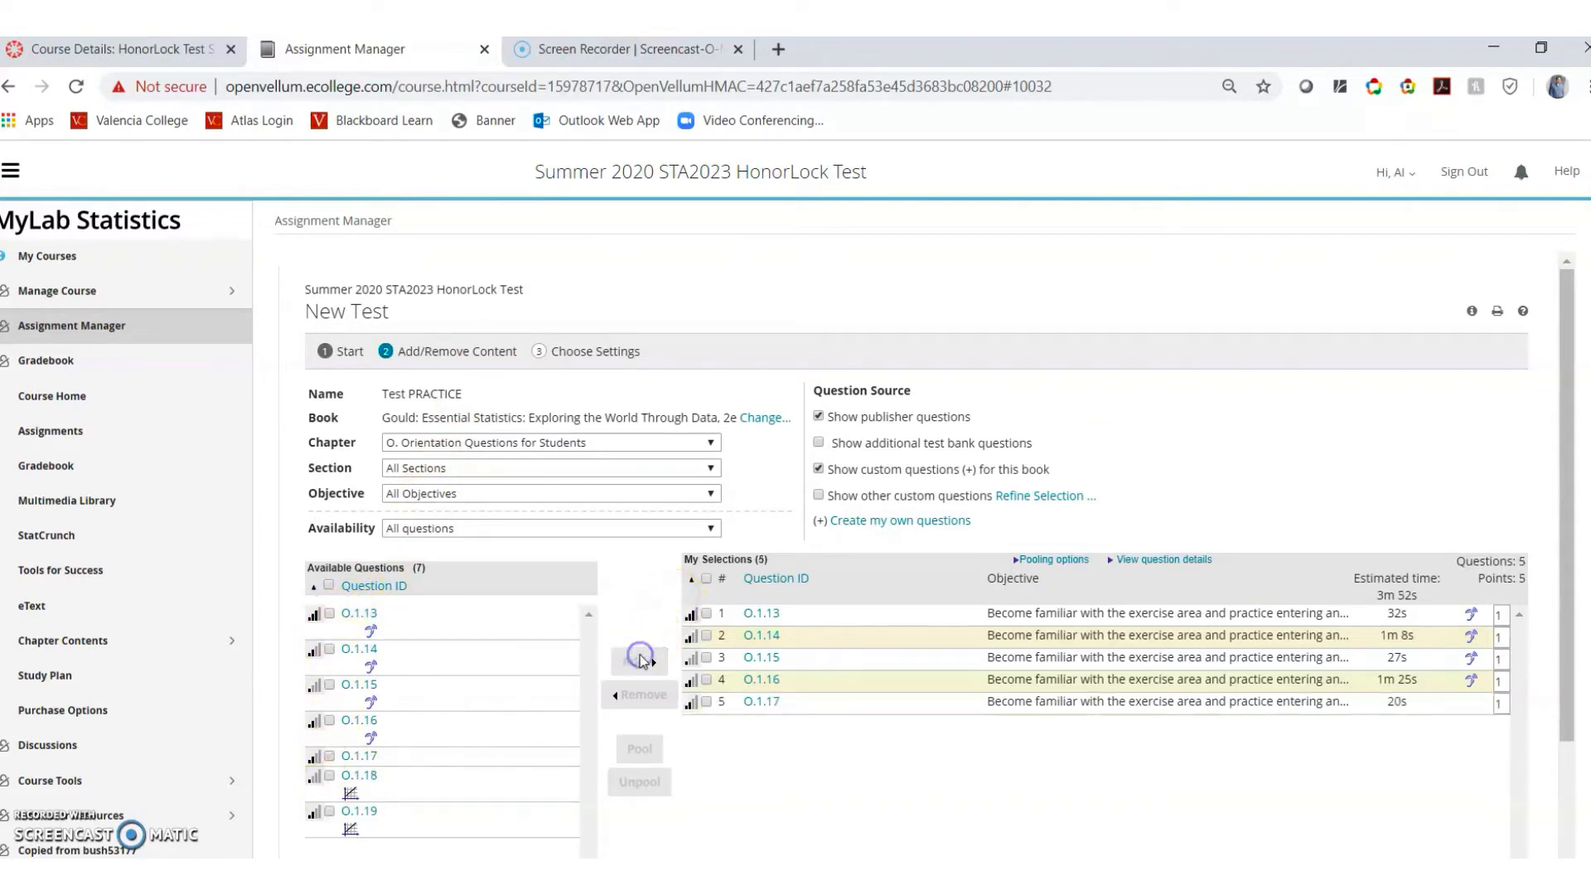
left_click(583, 354)
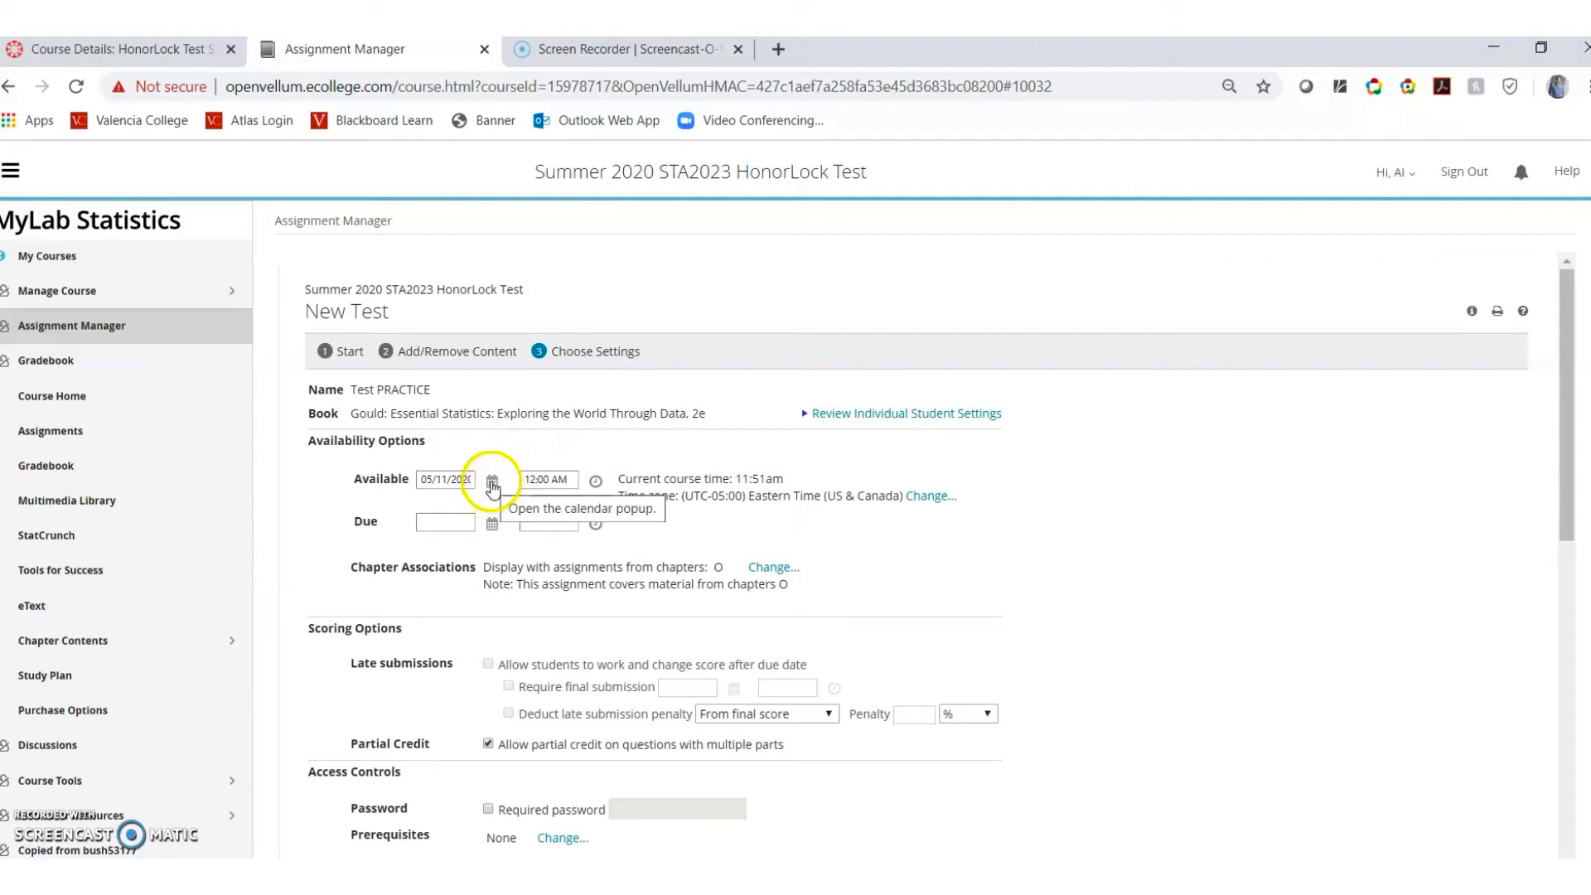
Set the test's due date to May 15, 2020
left_click(492, 524)
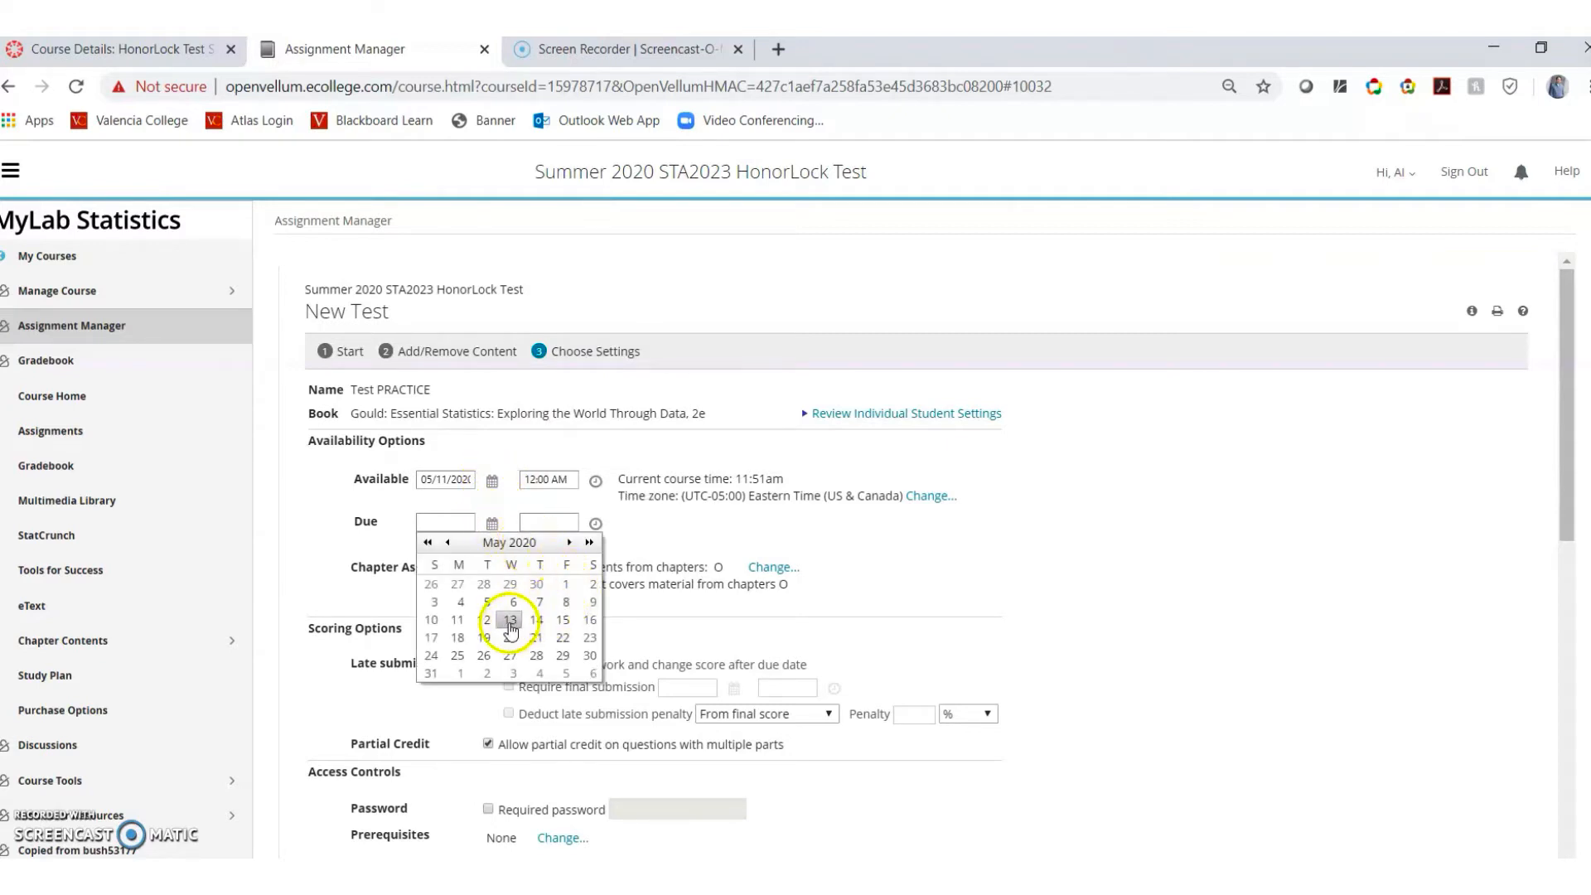
left_click(562, 620)
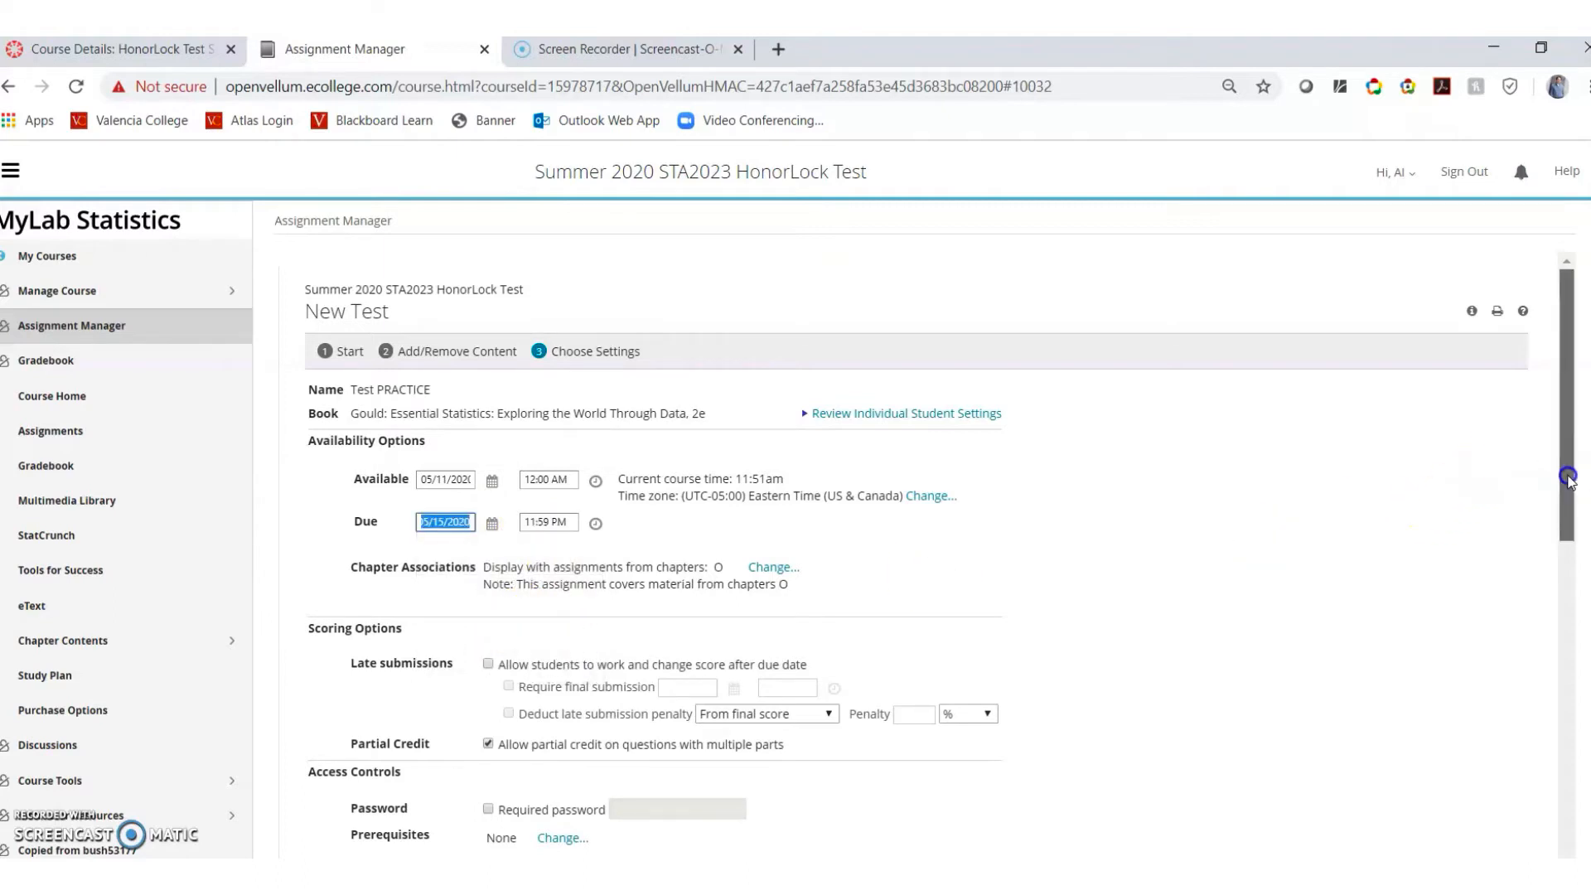
left_click_drag(1569, 480, 1566, 595)
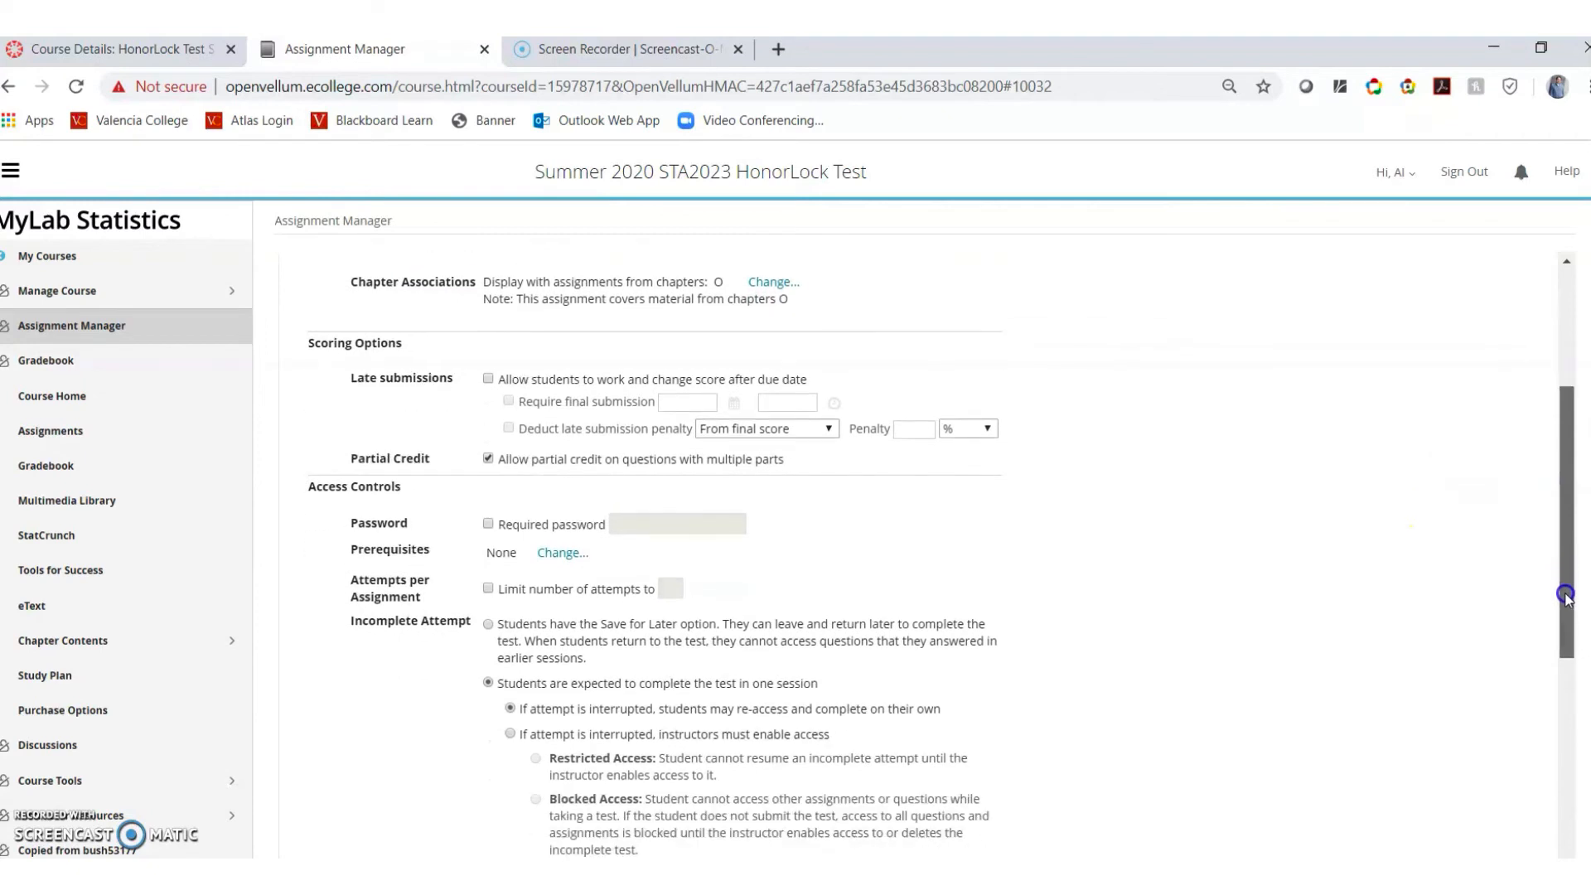
Require an access password for the test, enter it, and save and assign the test
left_click(488, 524)
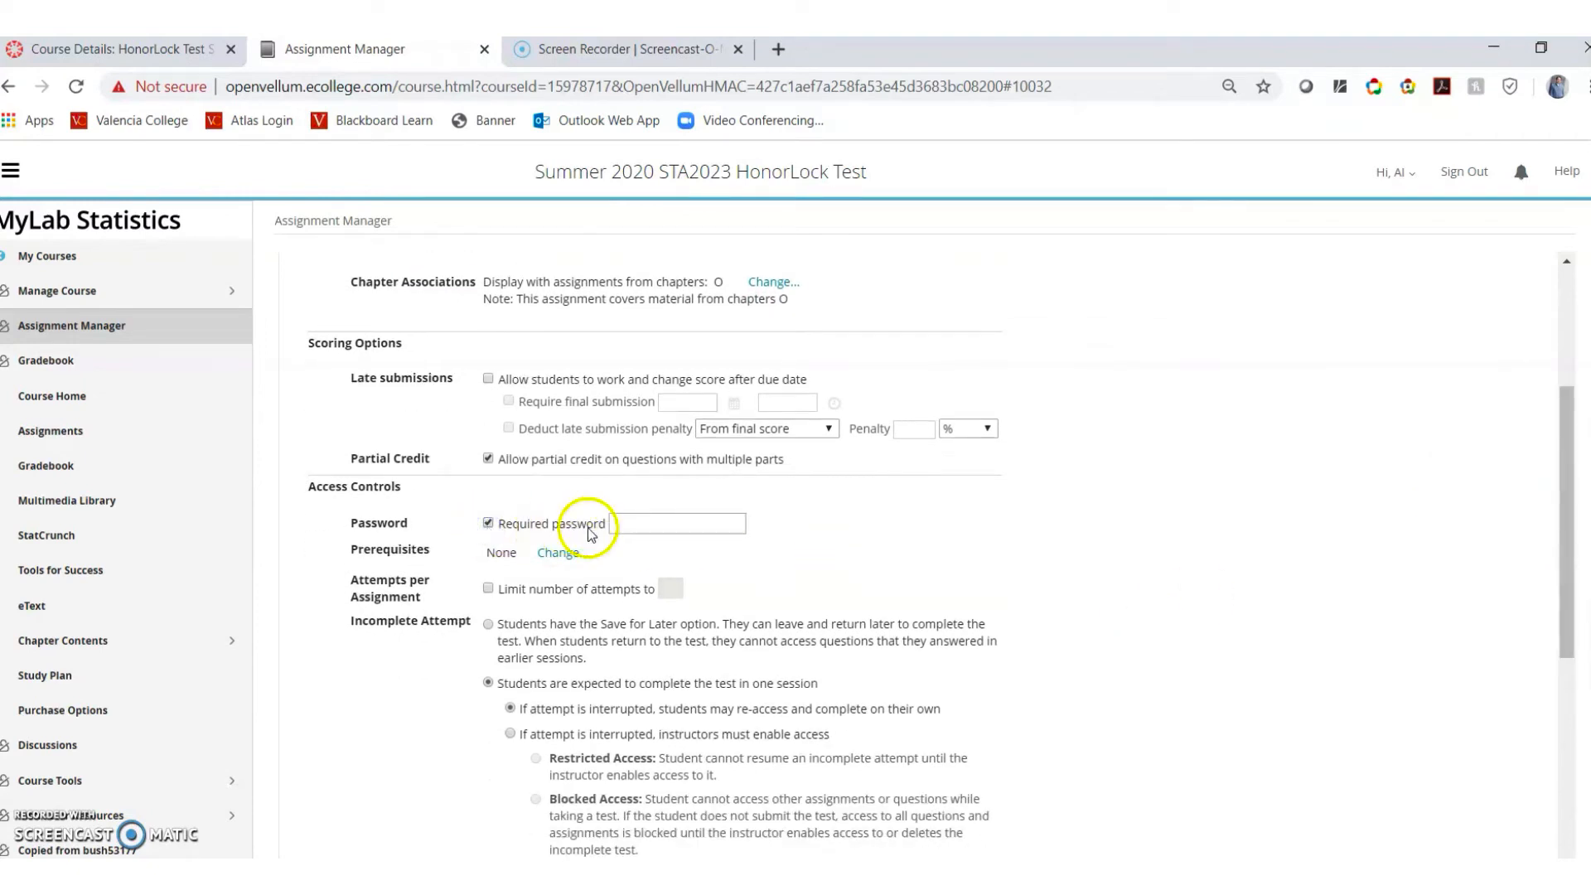
left_click(627, 524)
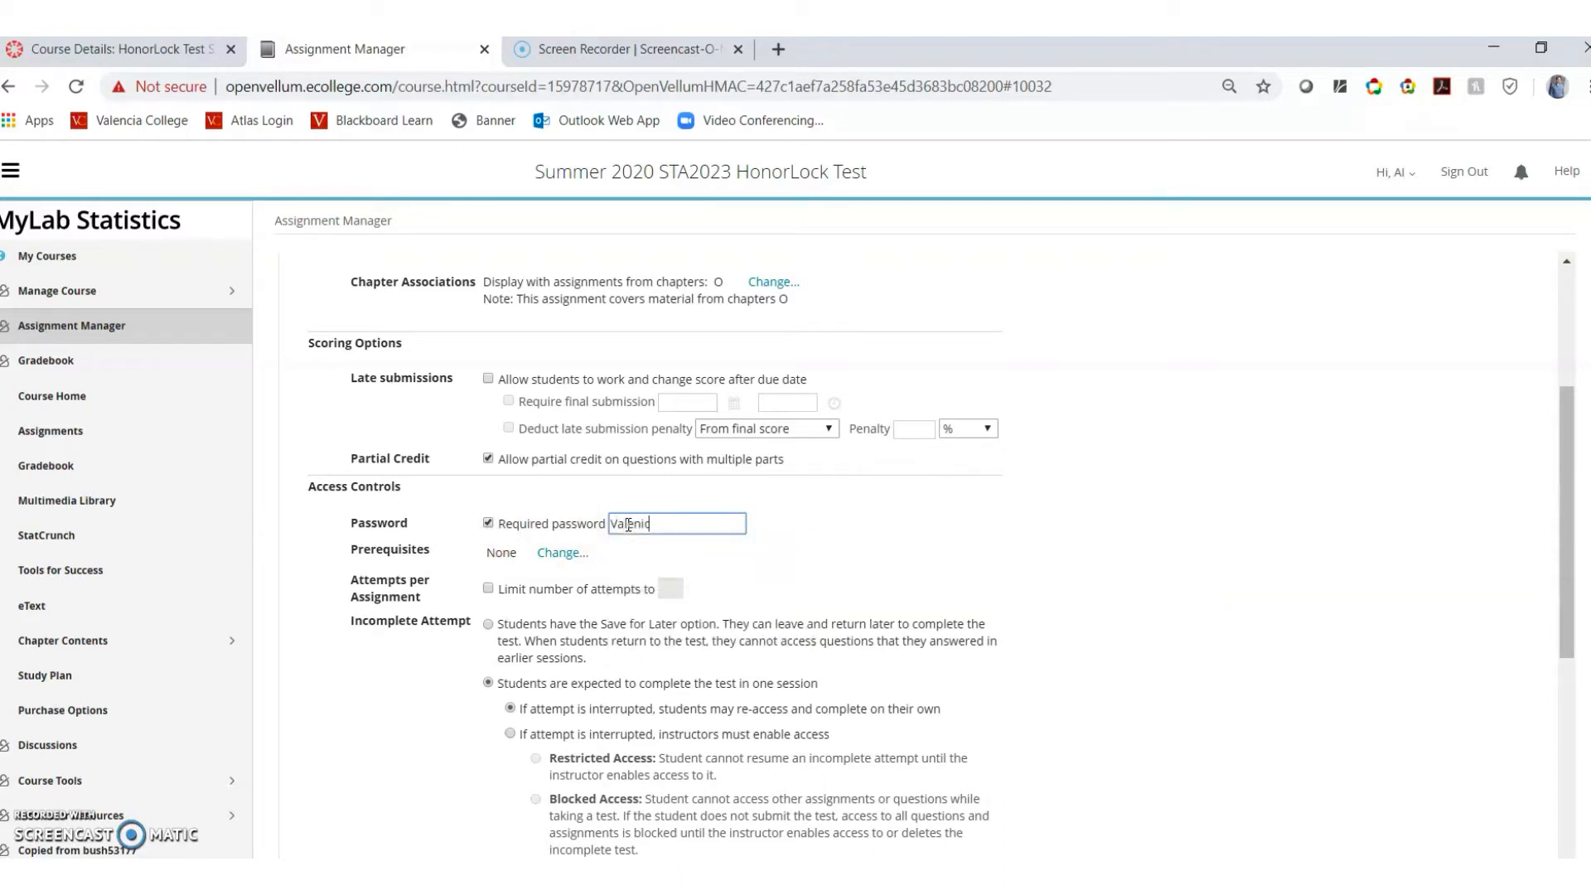
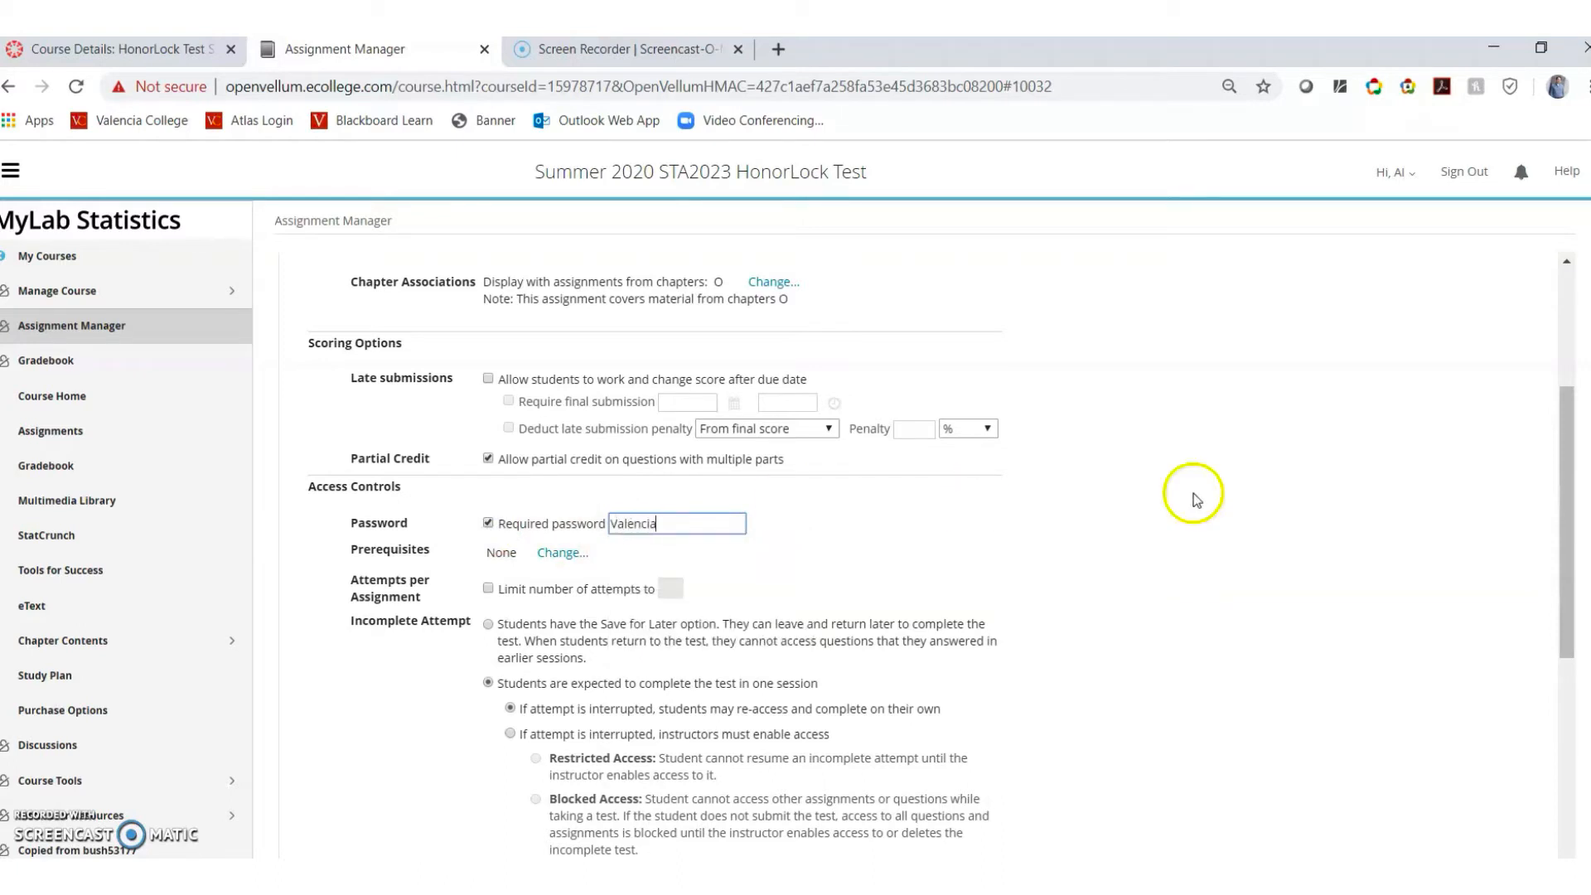
left_click_drag(1569, 490, 1572, 713)
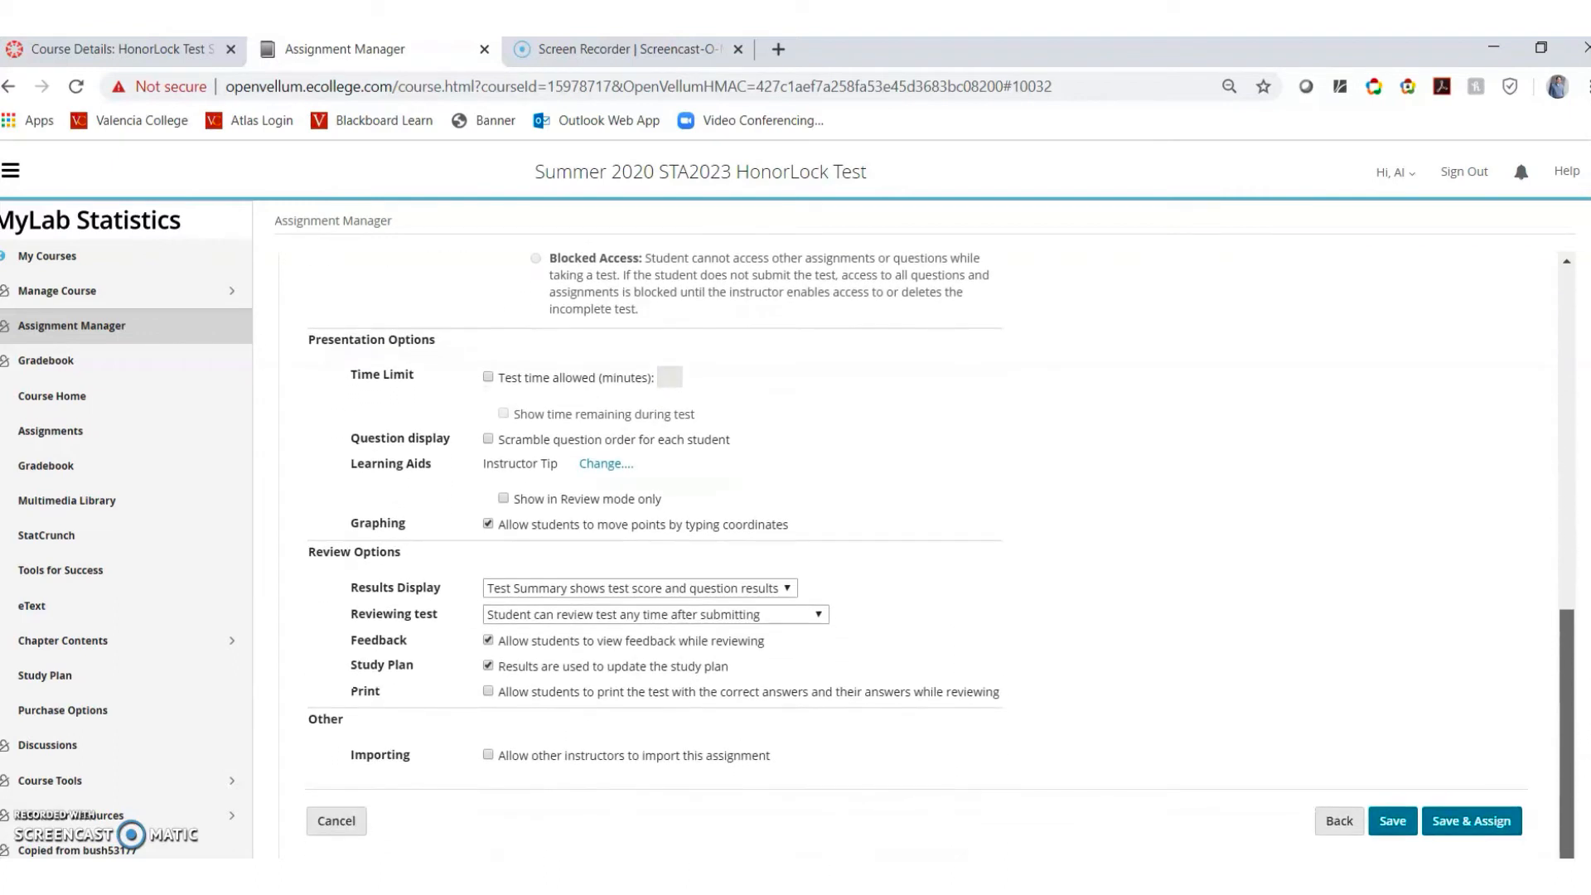
left_click(1472, 821)
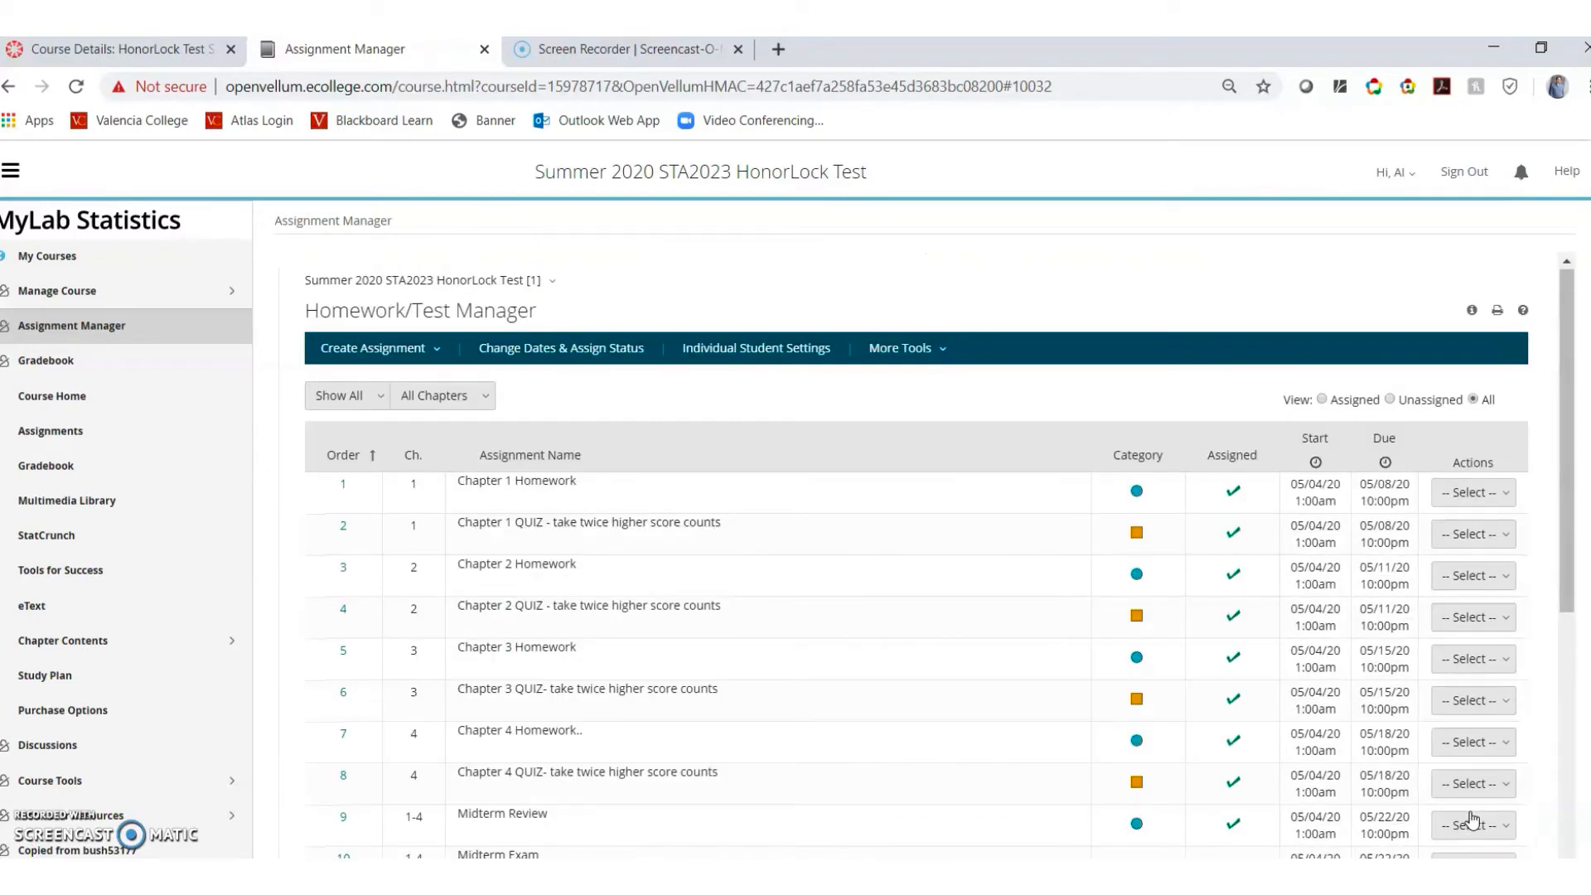
Check that Test PRACTICE appears in the assignment list, then return to the Canvas course
left_click_drag(1559, 479, 1583, 799)
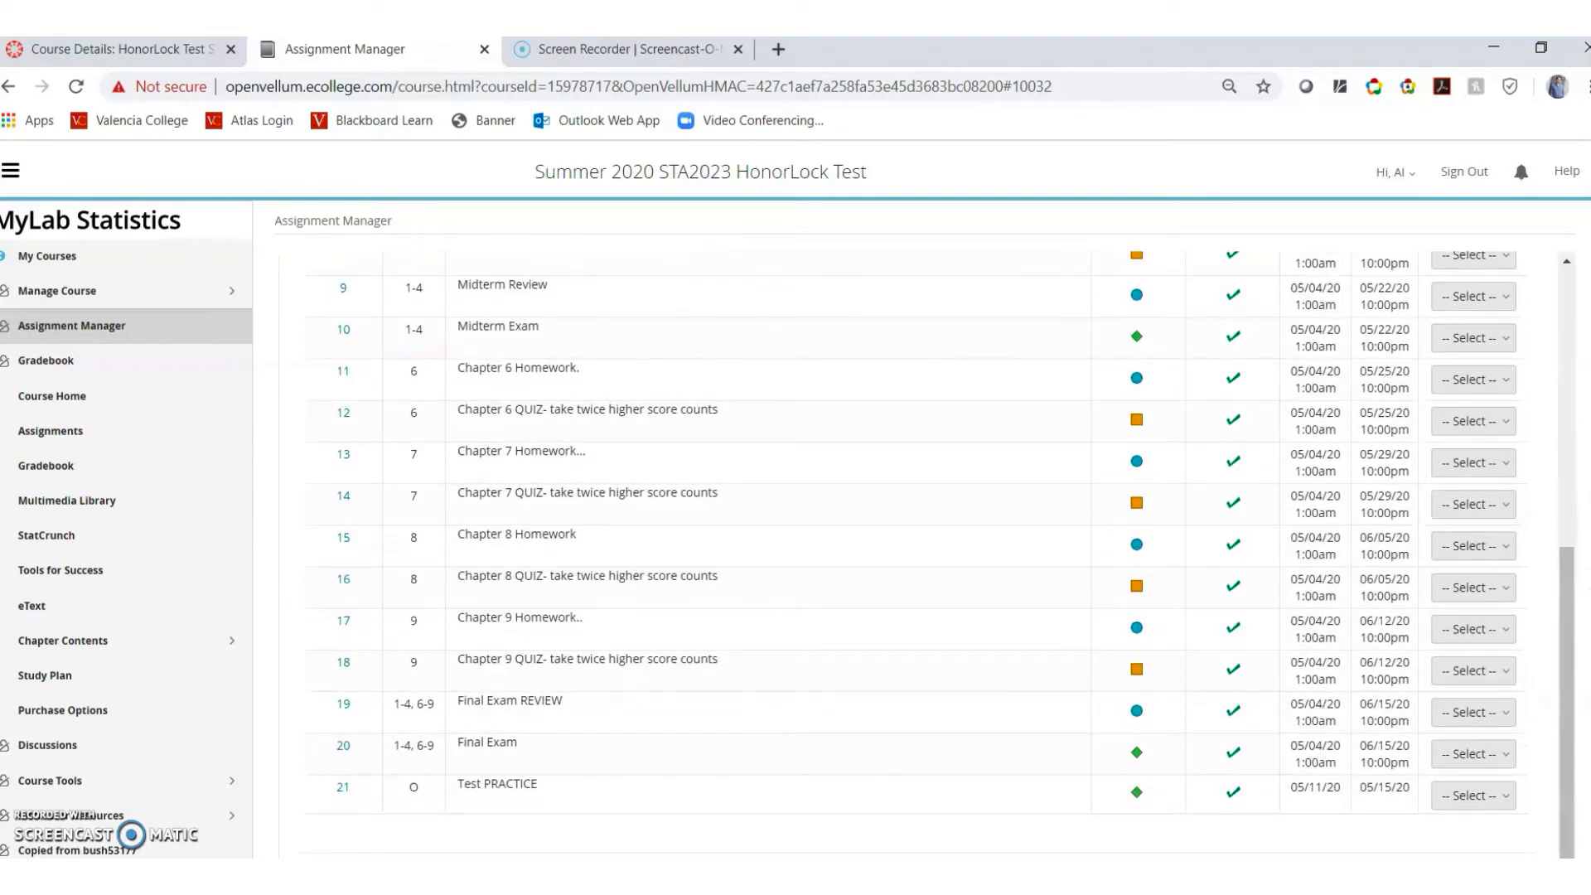
left_click(166, 53)
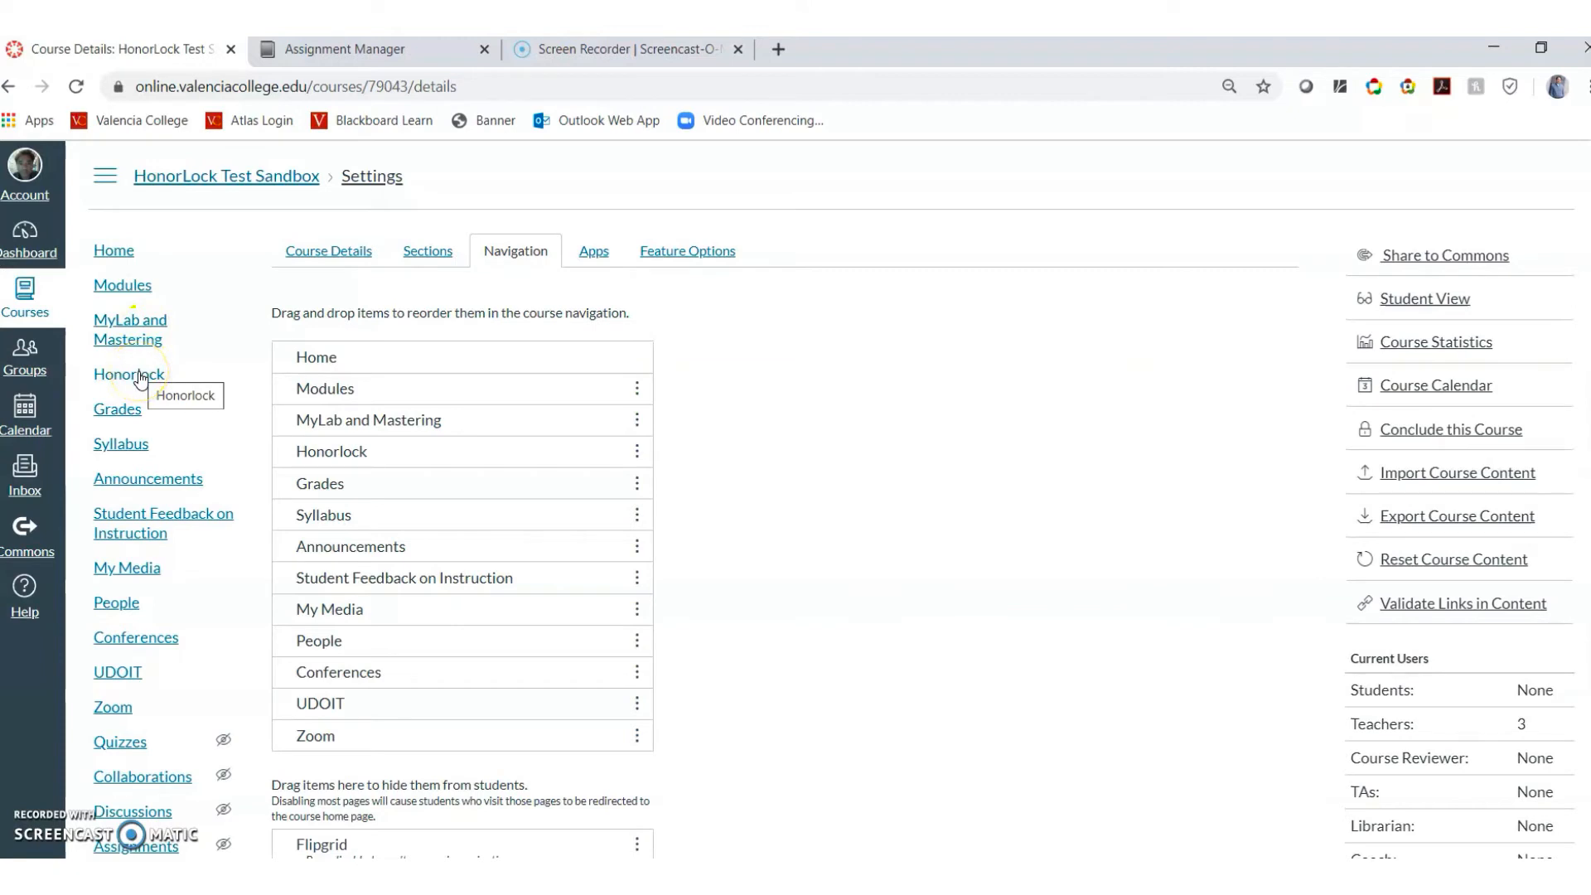
Open the course's Honorlock page and its options menu to register a third-party exam
left_click(141, 378)
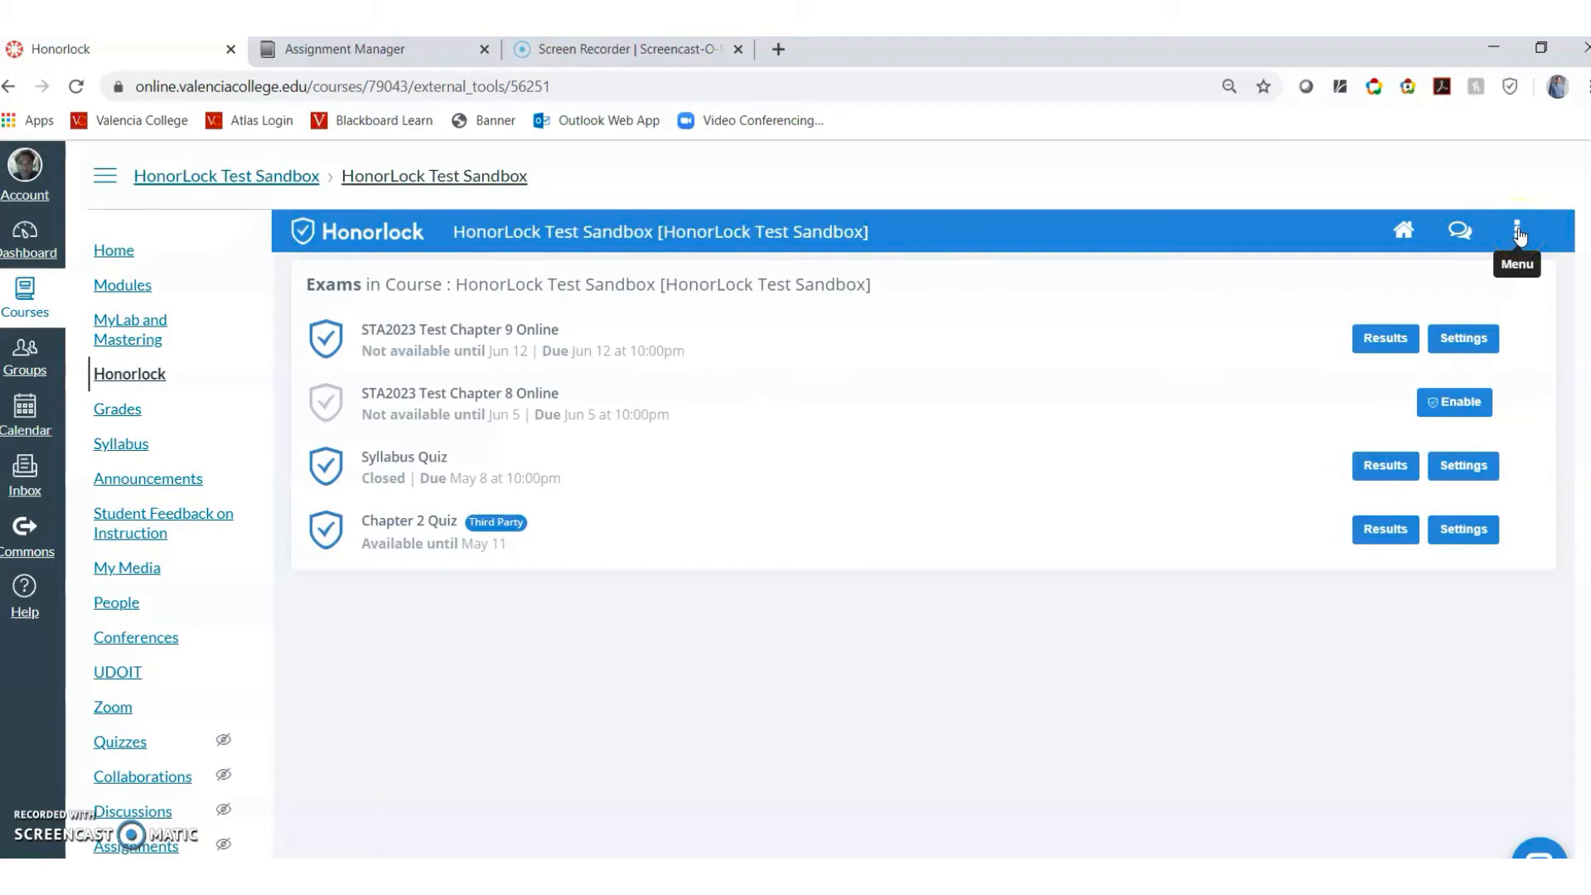
left_click(1517, 232)
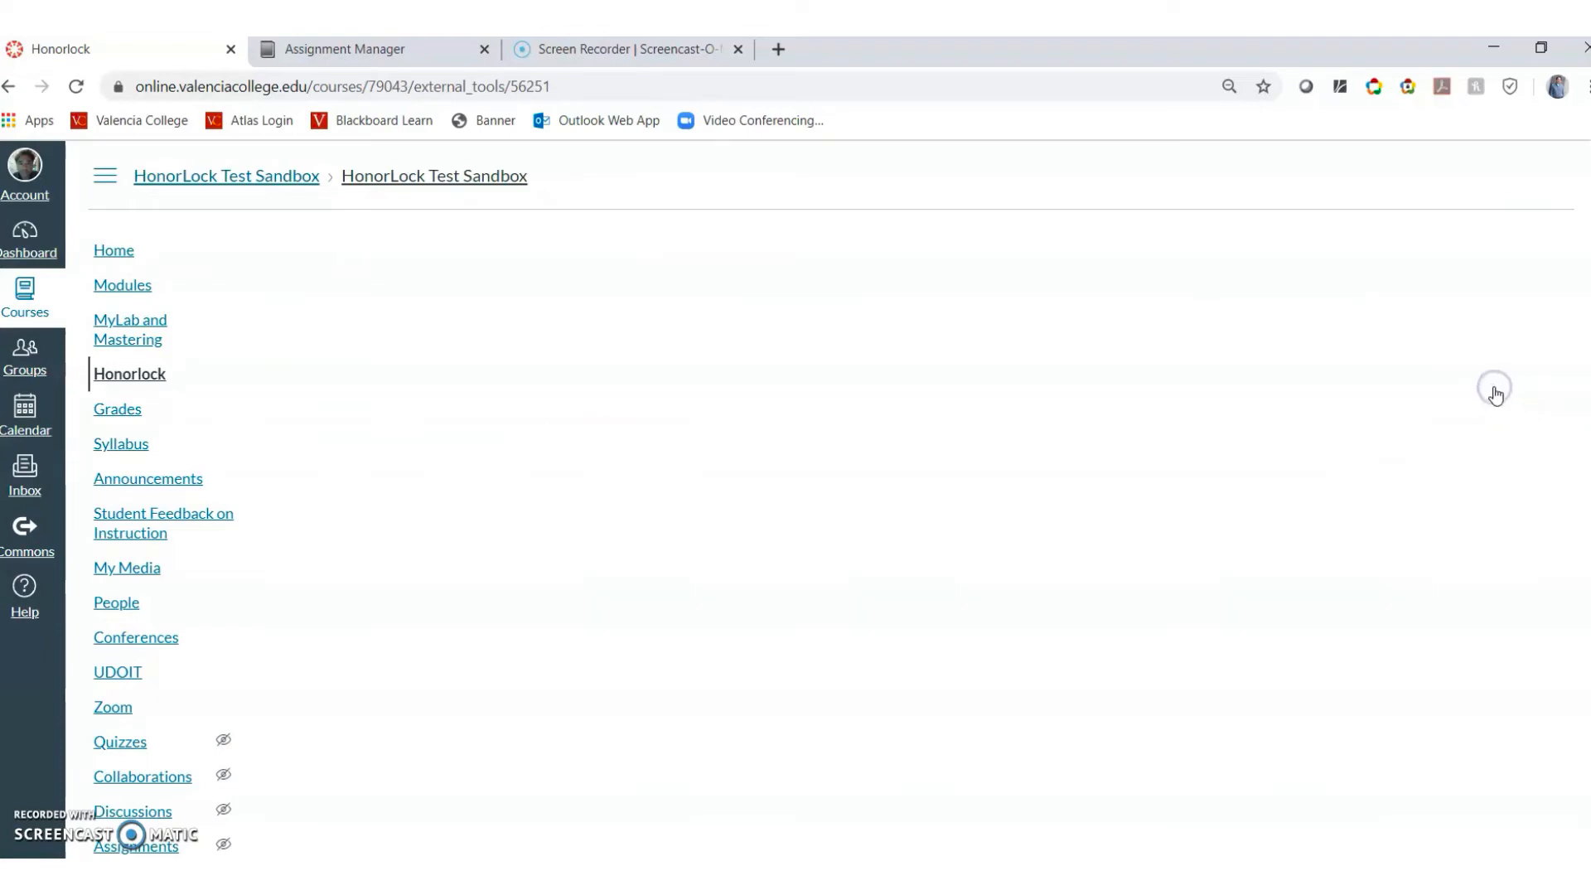
Name the exam 'Test Practice' and set its dates from May 11 to May 15
left_click(1411, 387)
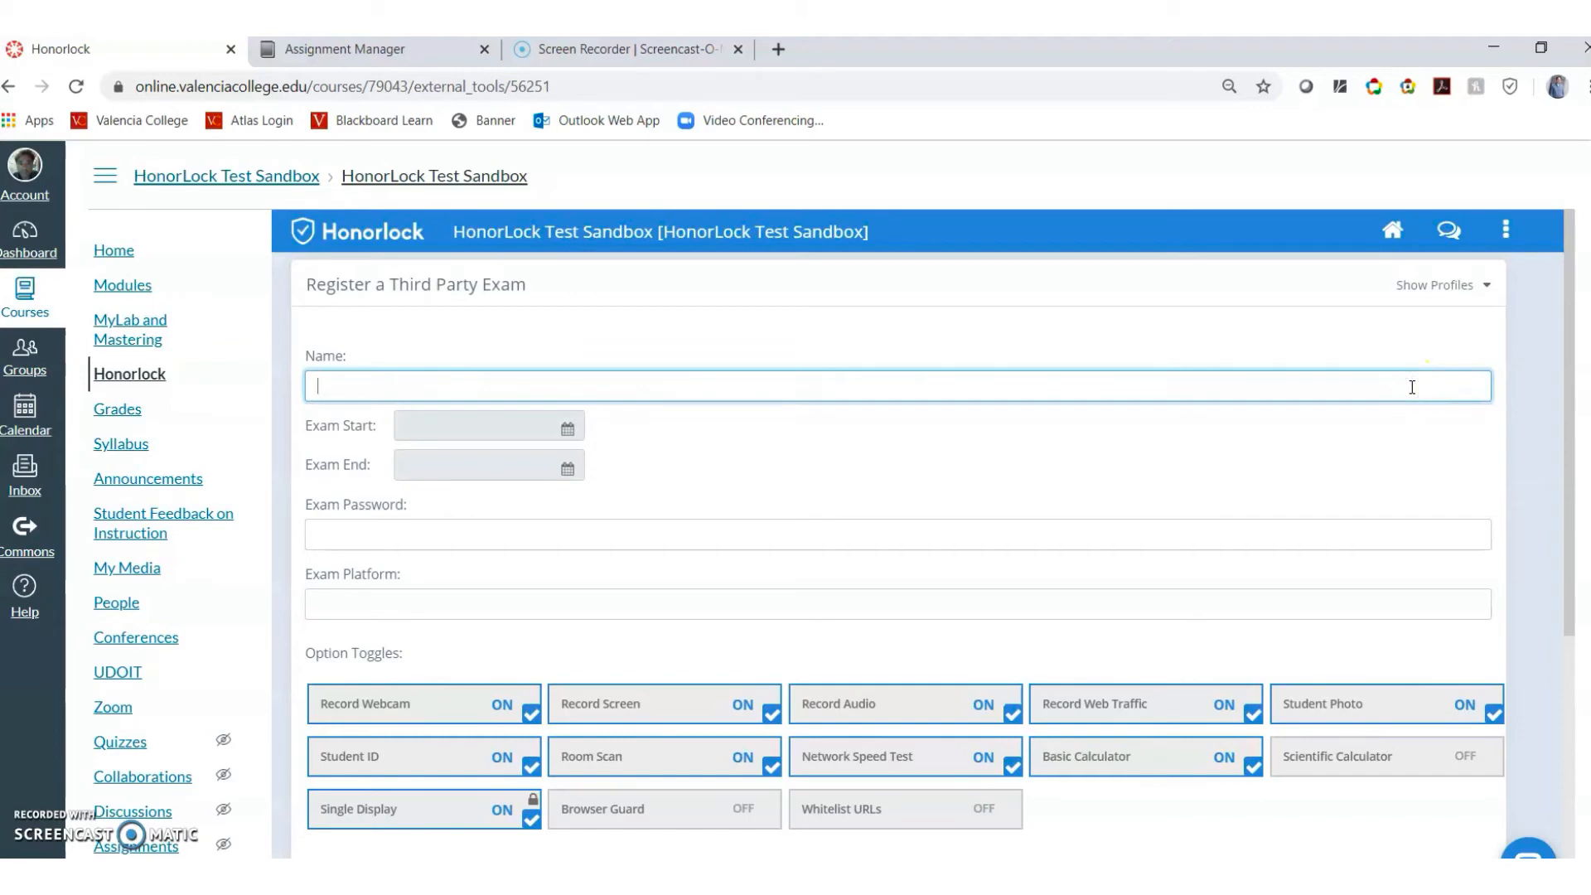
type("Test Practice")
left_click(568, 430)
left_click(647, 541)
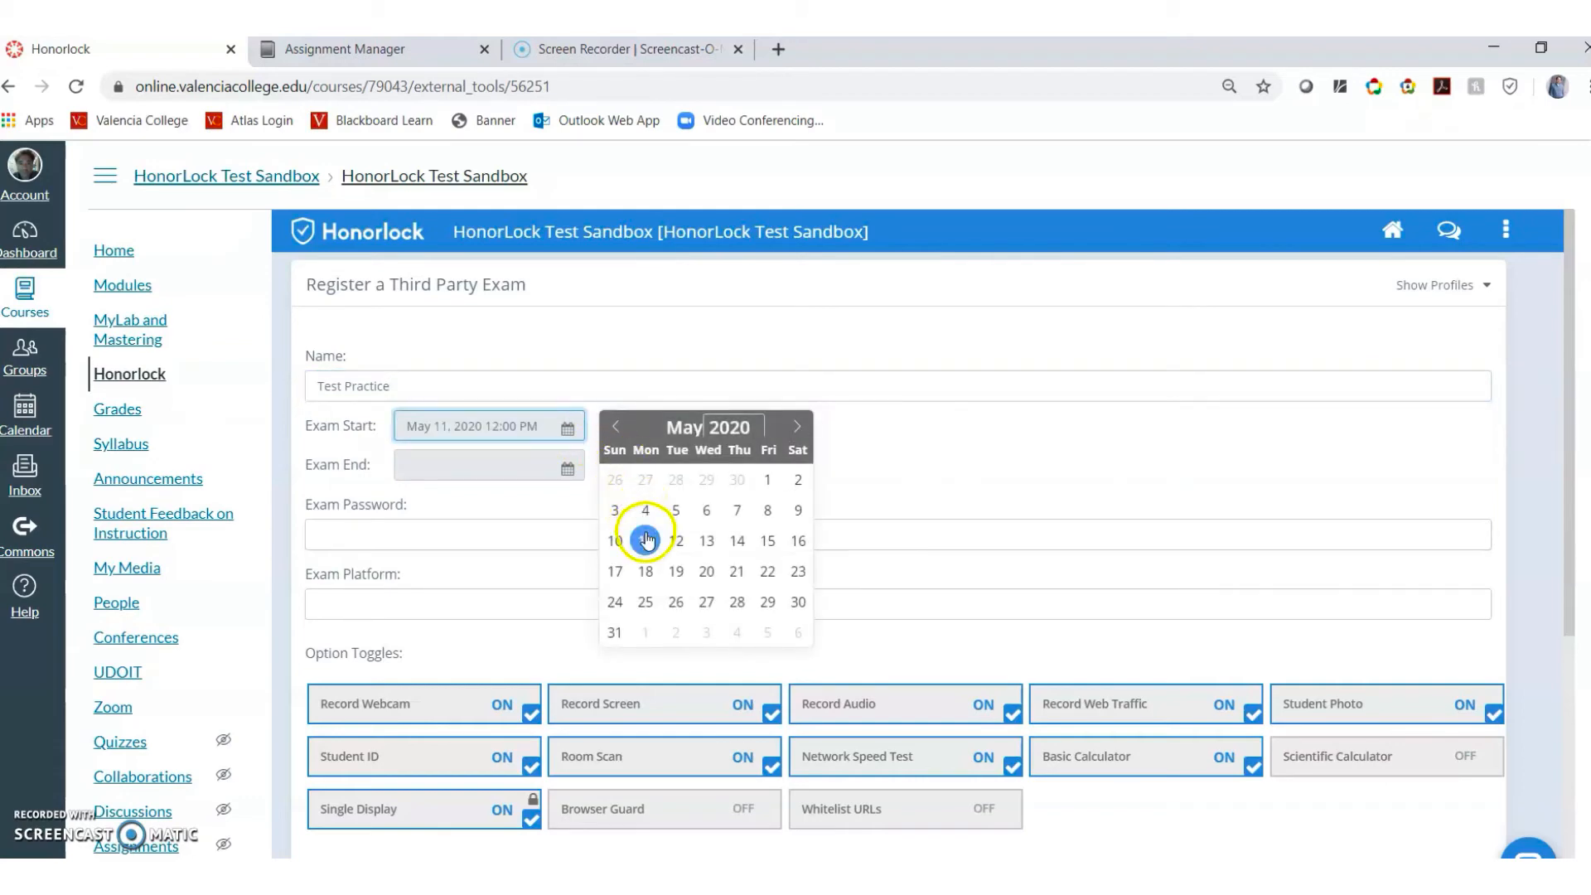
left_click(567, 468)
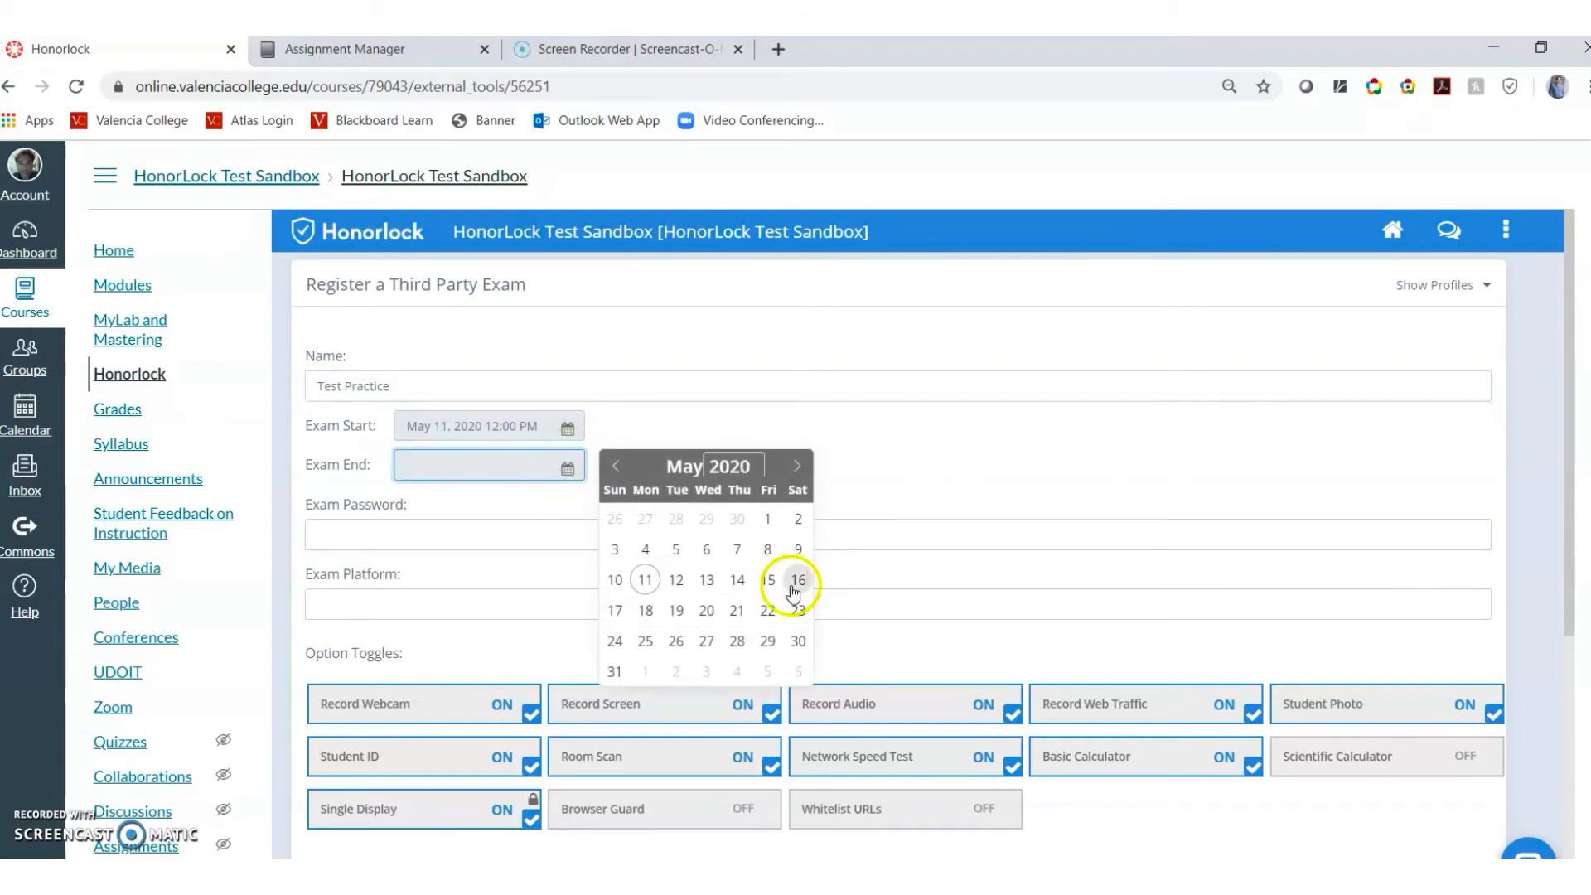
left_click(768, 581)
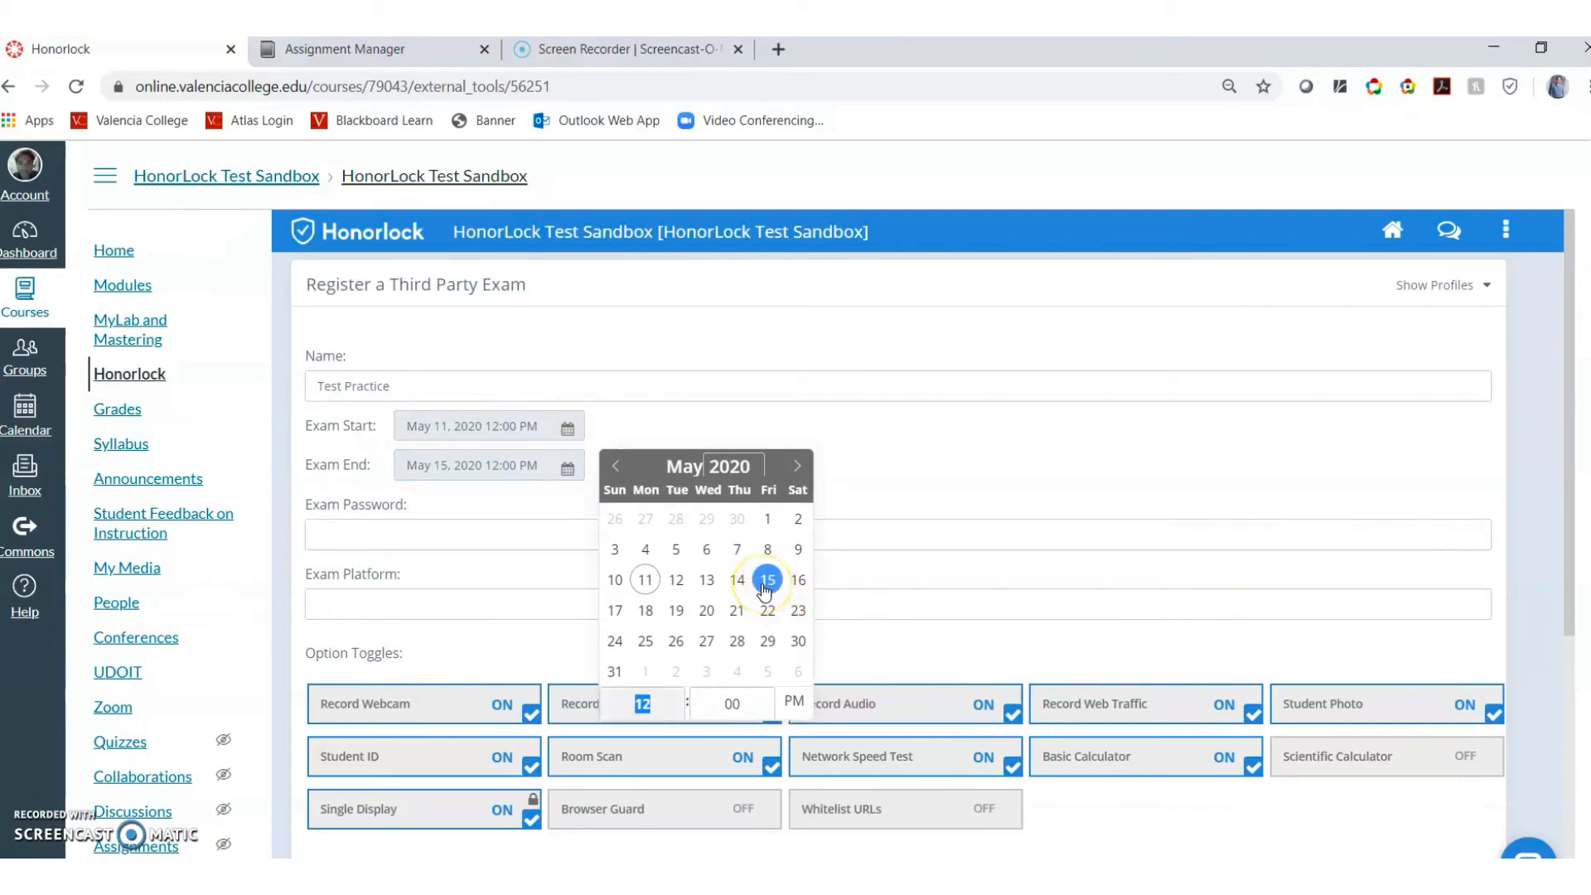
Enter the exam password and the exam platform name
left_click(511, 533)
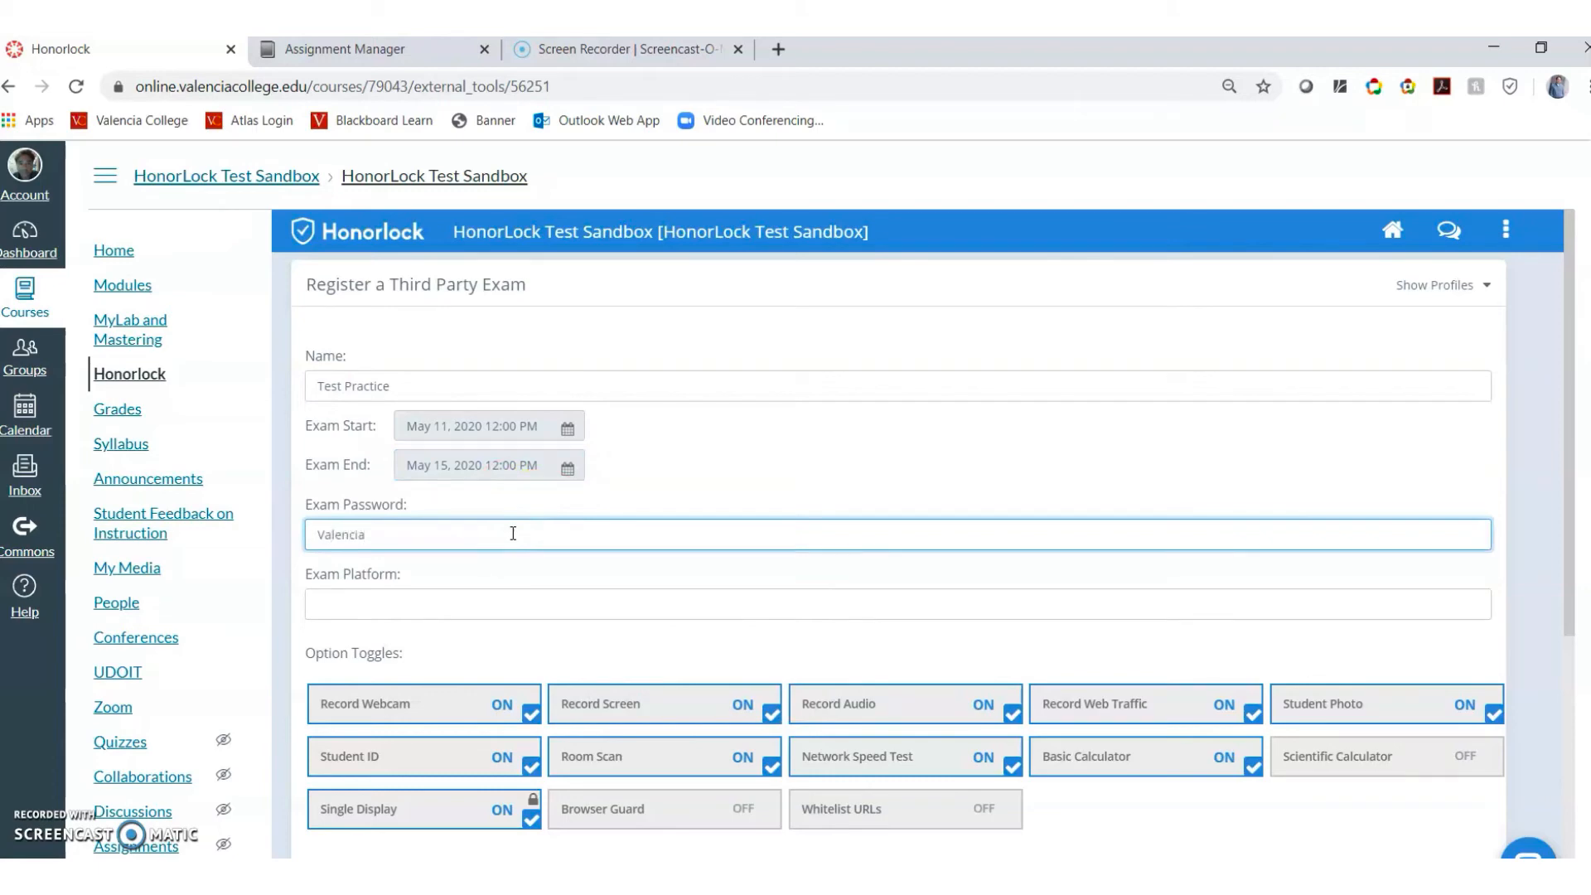
left_click(508, 599)
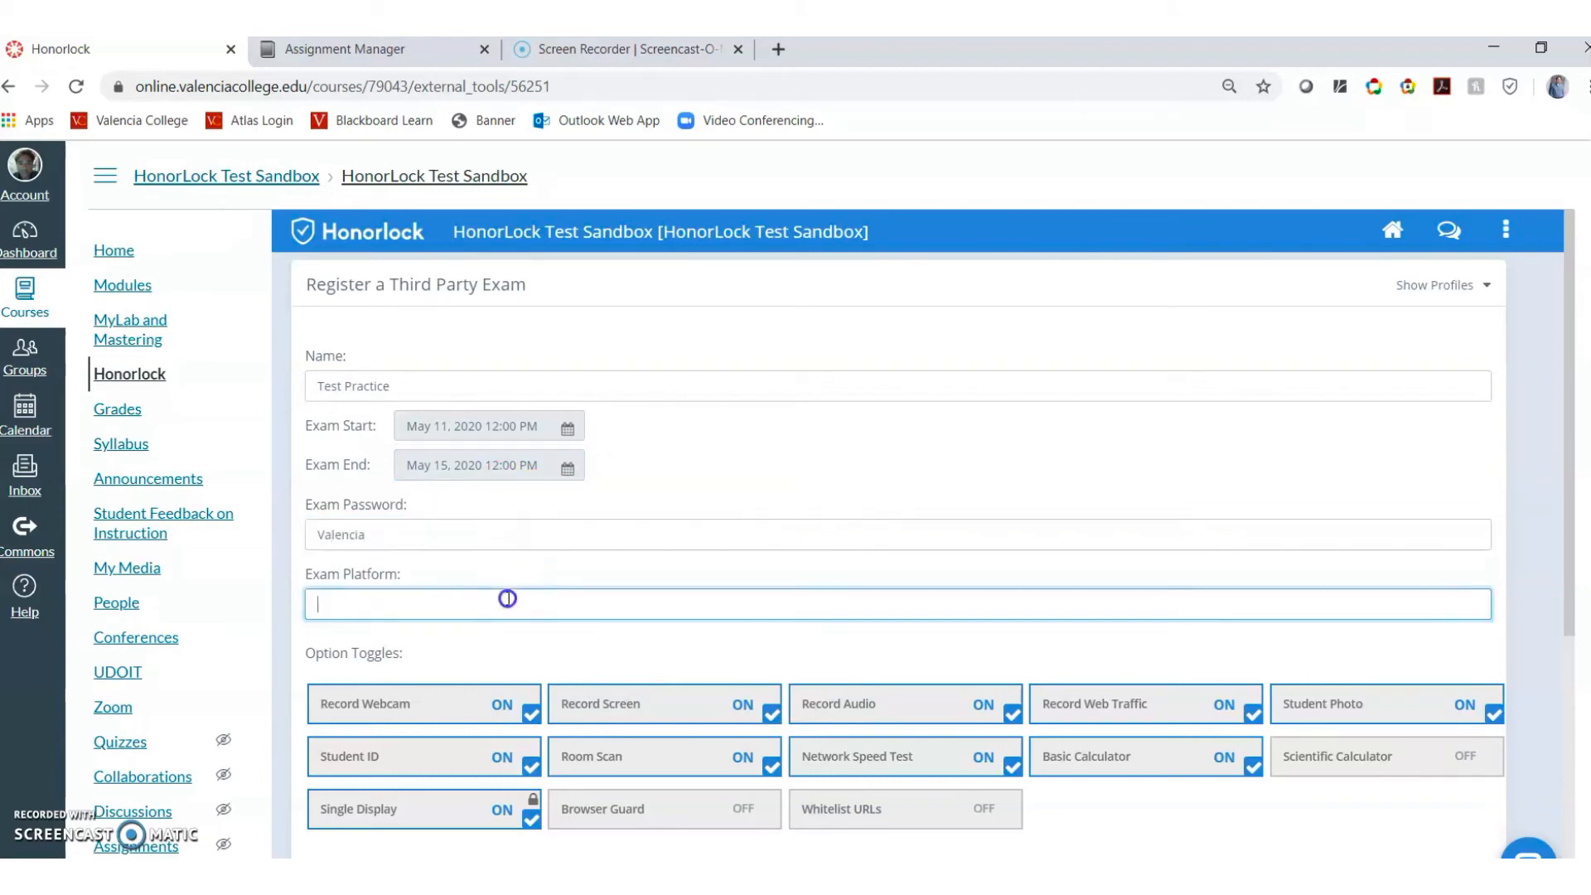
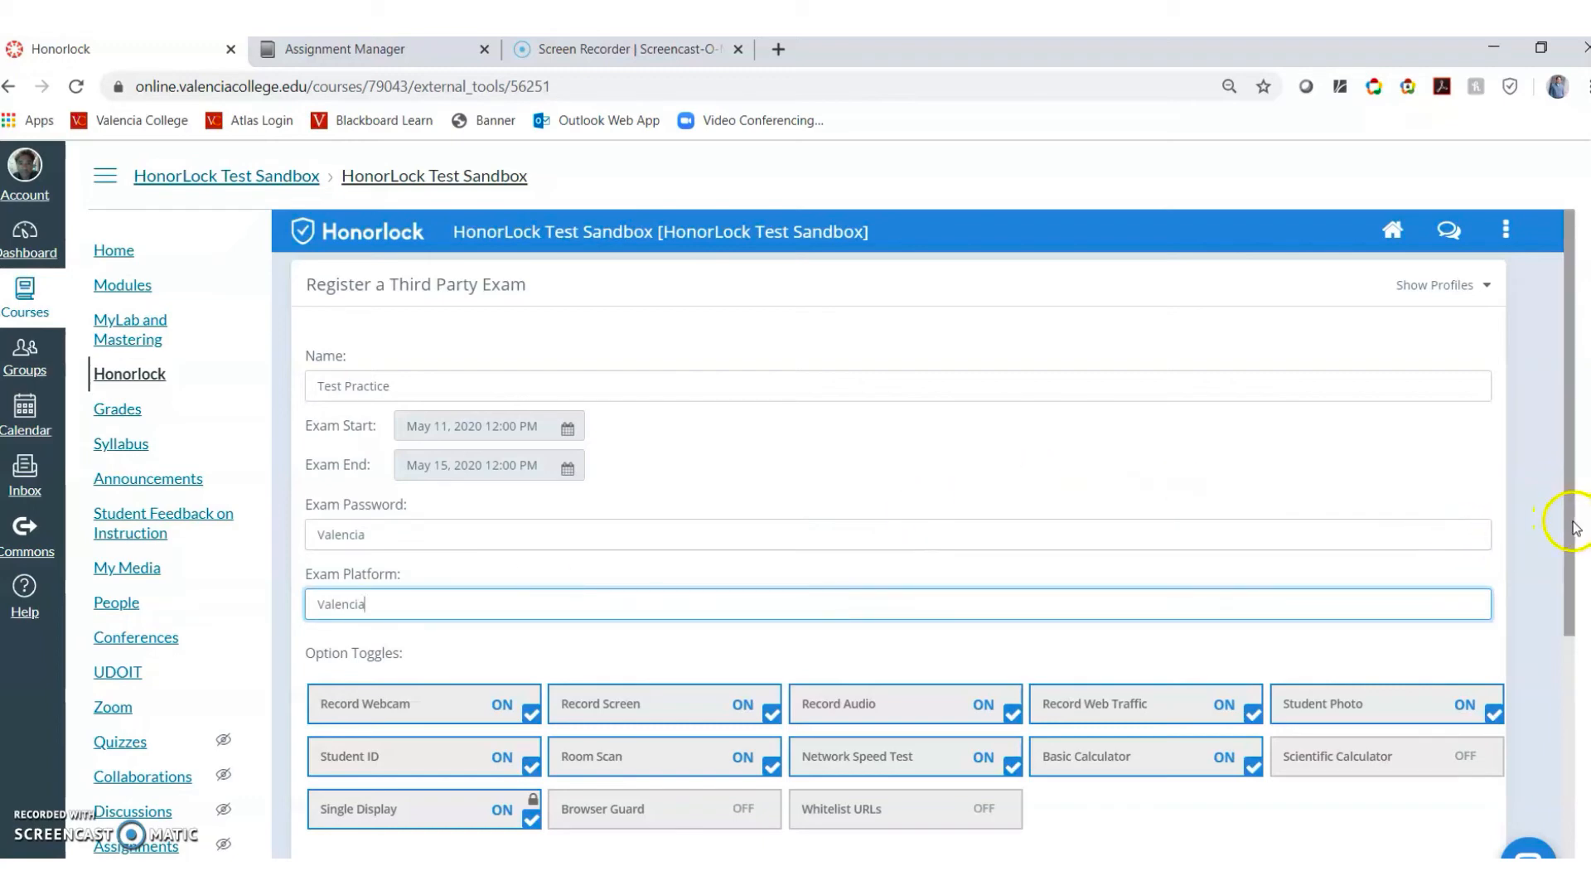
left_click_drag(1572, 531, 1575, 611)
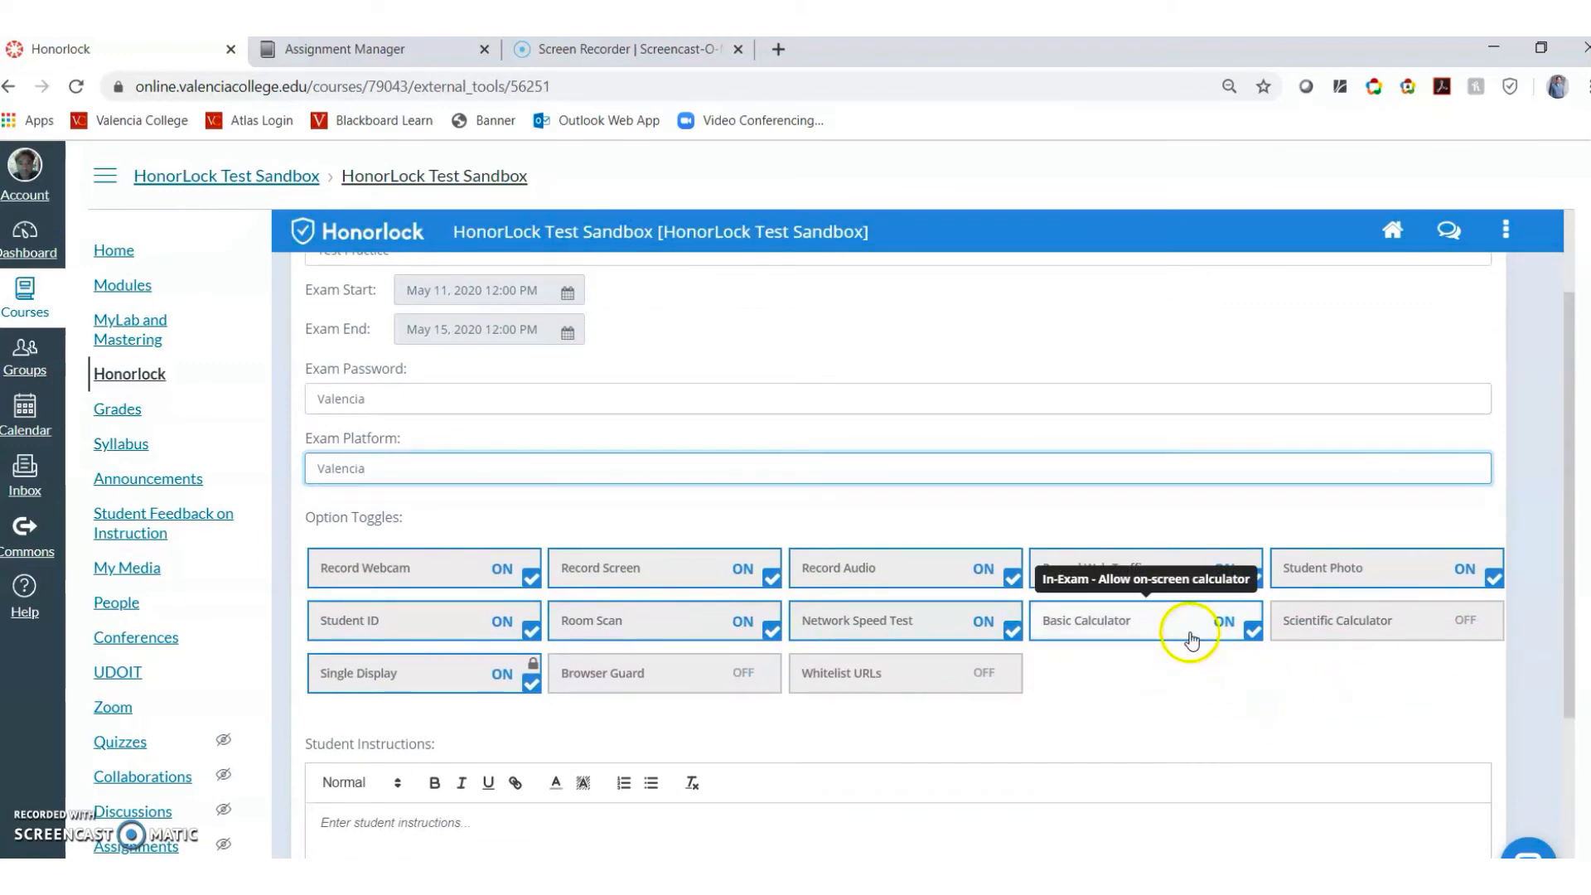
Switch the Basic Calculator off and Browser Guard on for Test Practice
left_click(1146, 636)
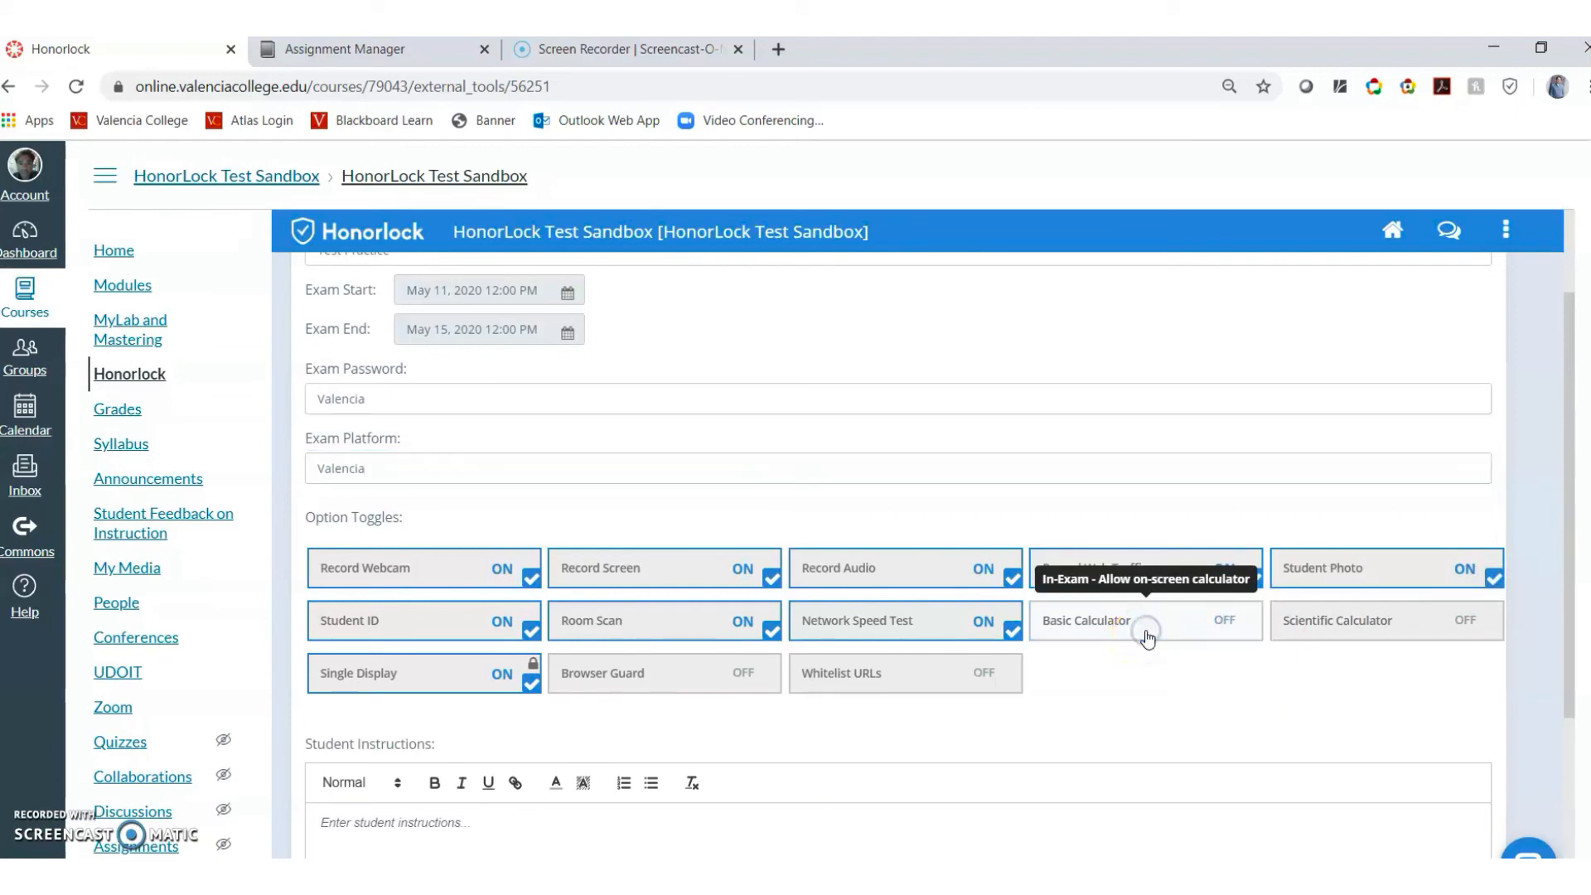
left_click(689, 690)
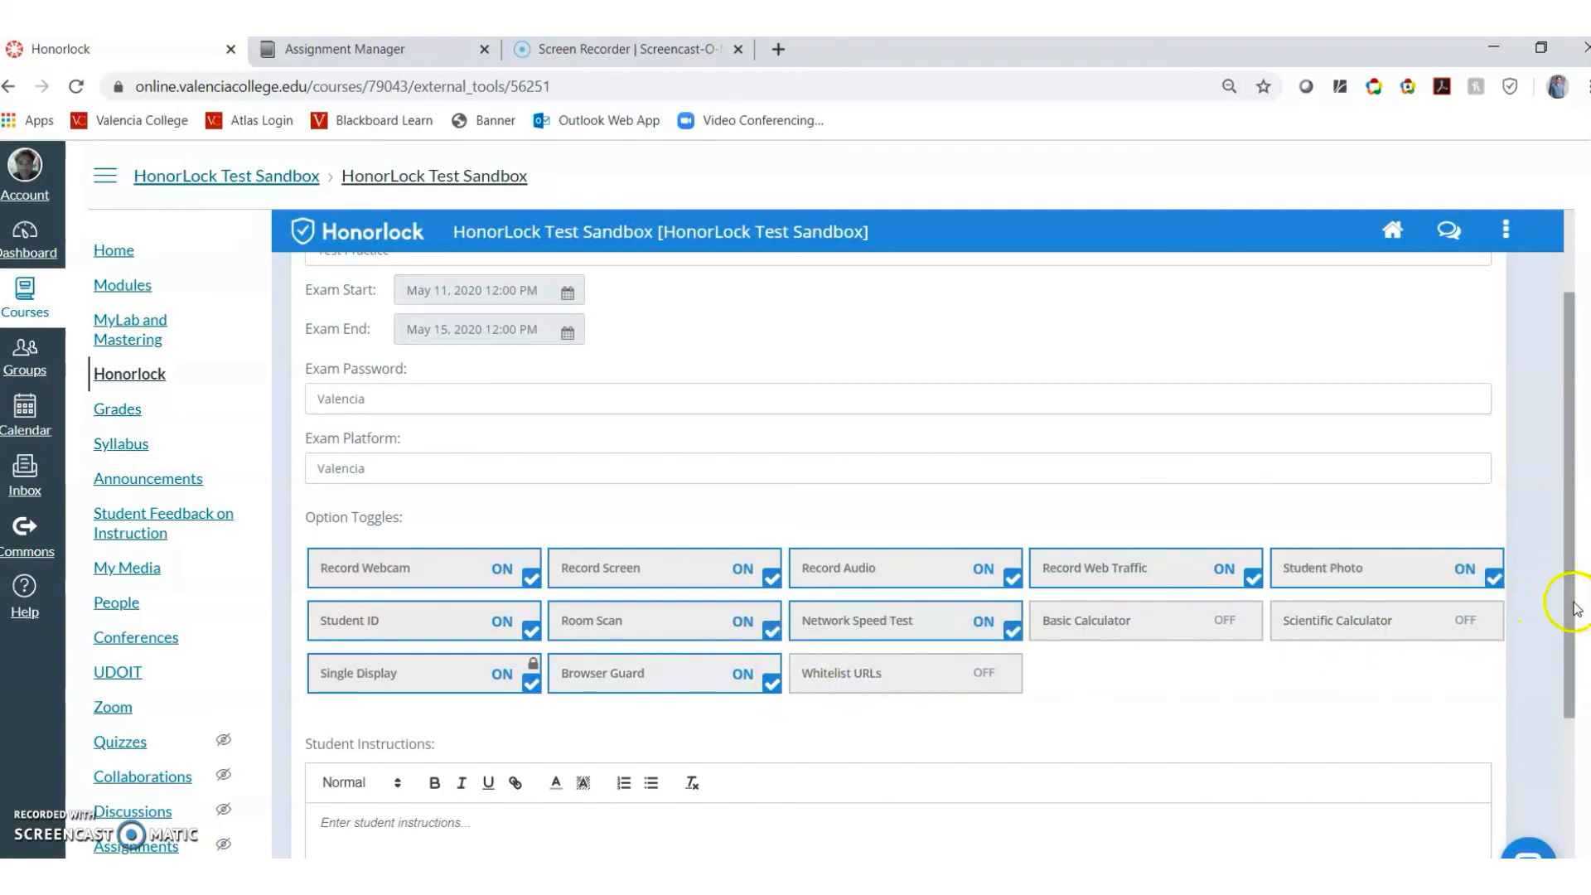
left_click_drag(1563, 605, 1575, 734)
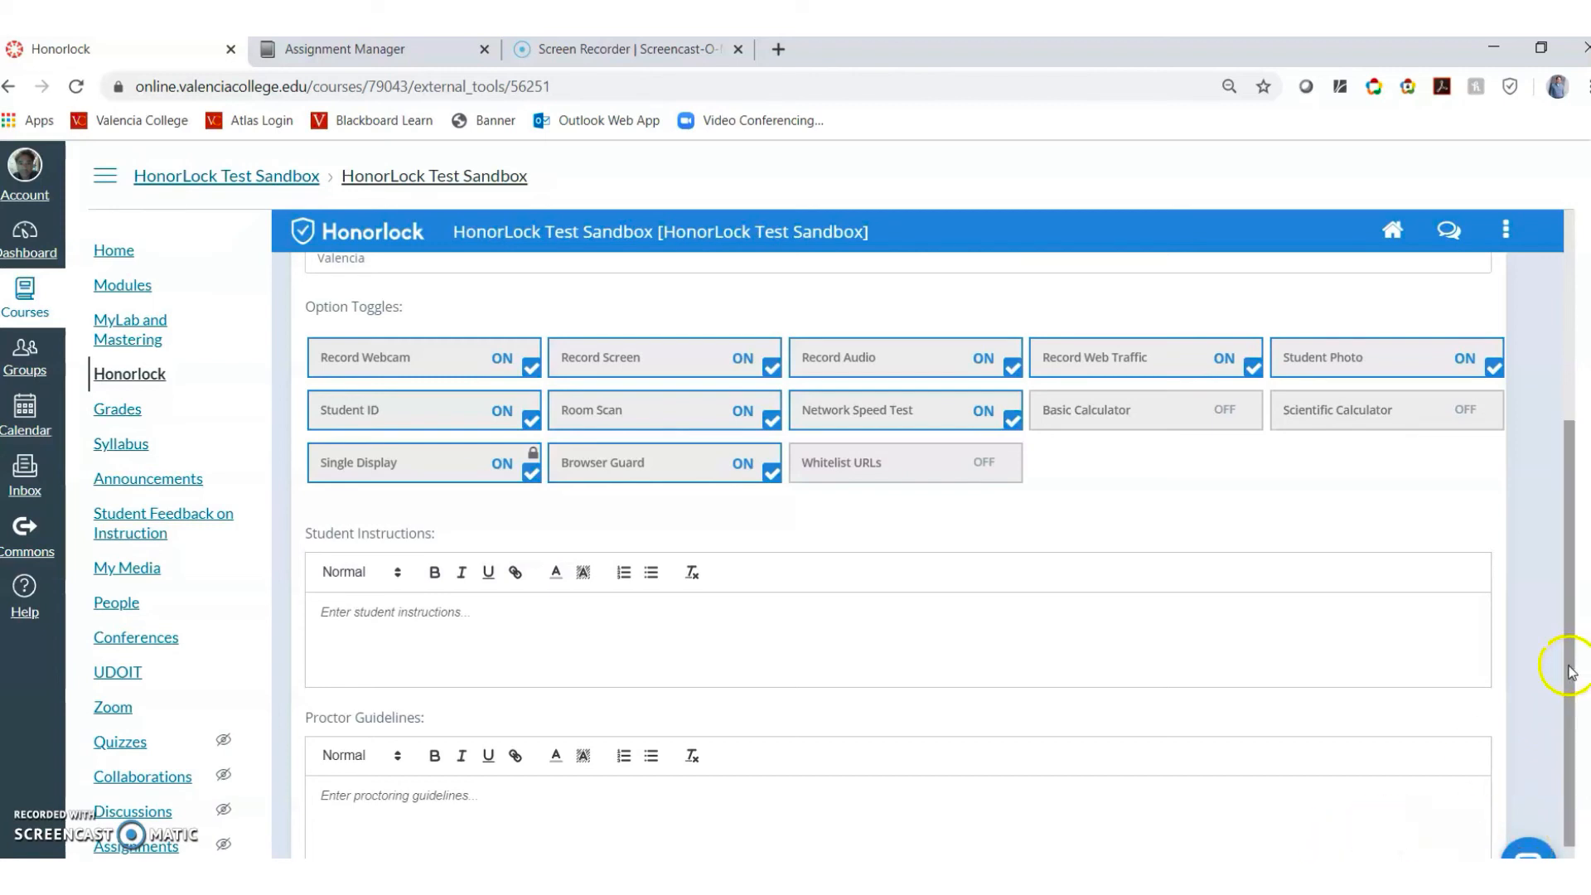
left_click_drag(1566, 664, 1576, 735)
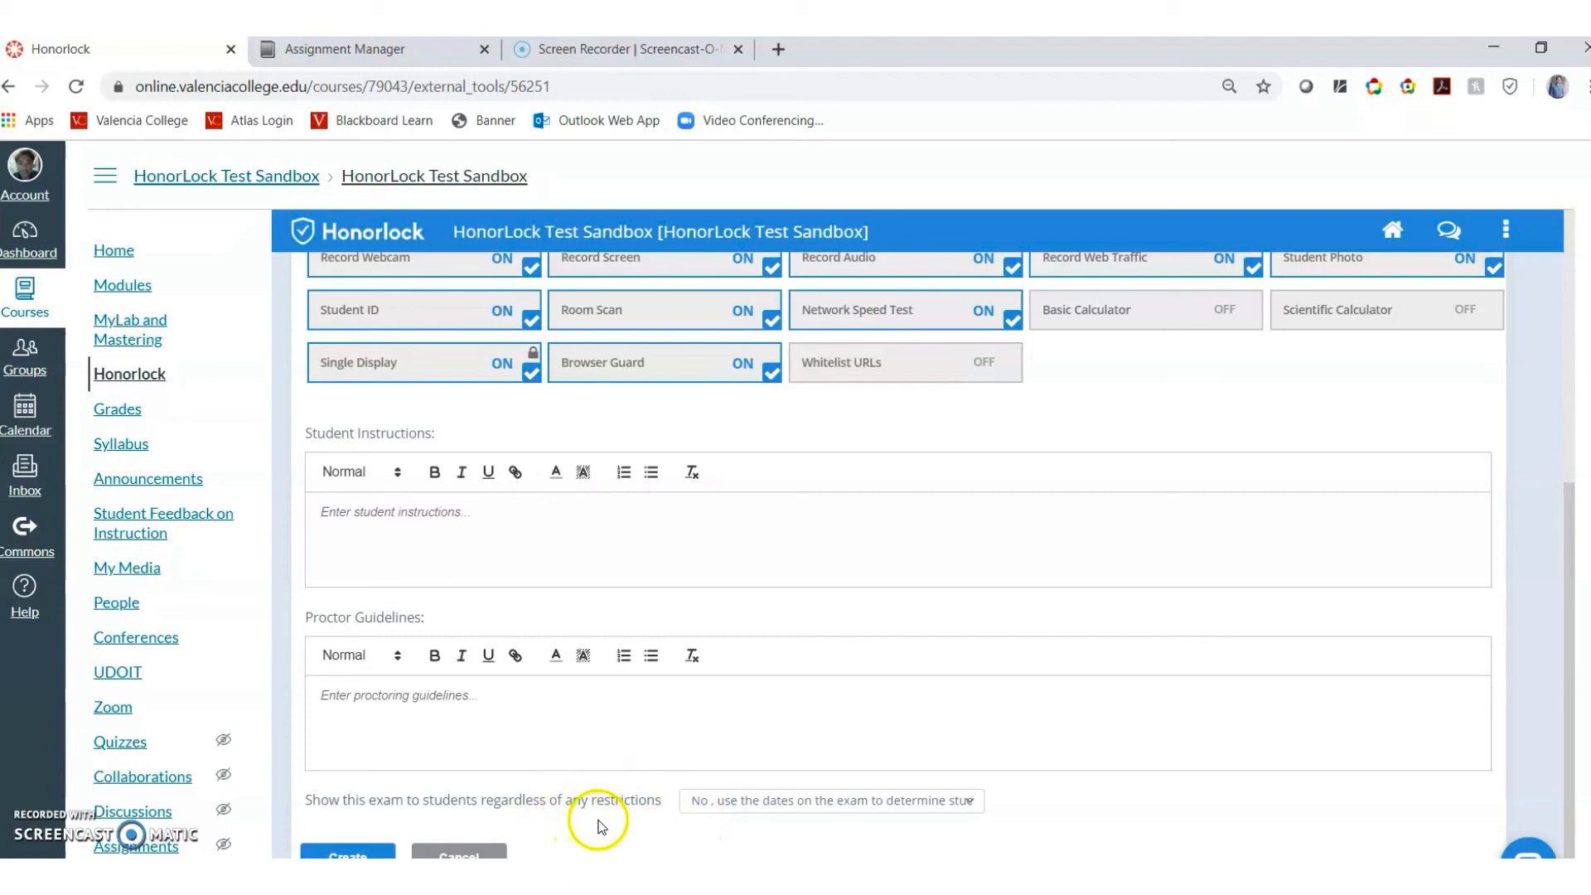
Set 'Show this exam to students' to 'No, use the dates on the exam' and create the exam
left_click(764, 811)
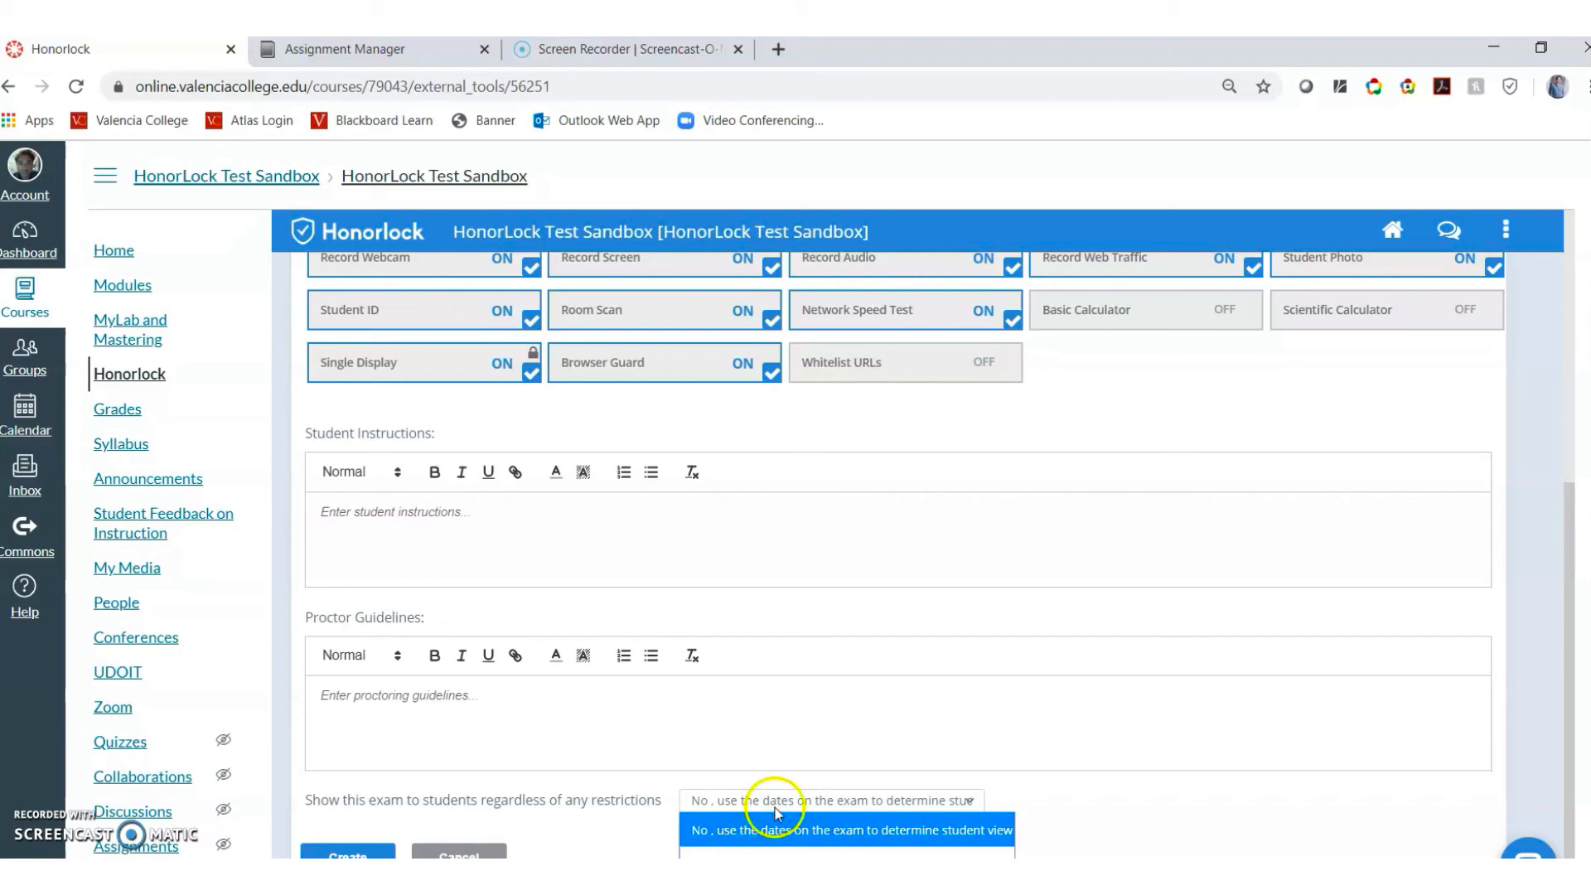
left_click(778, 829)
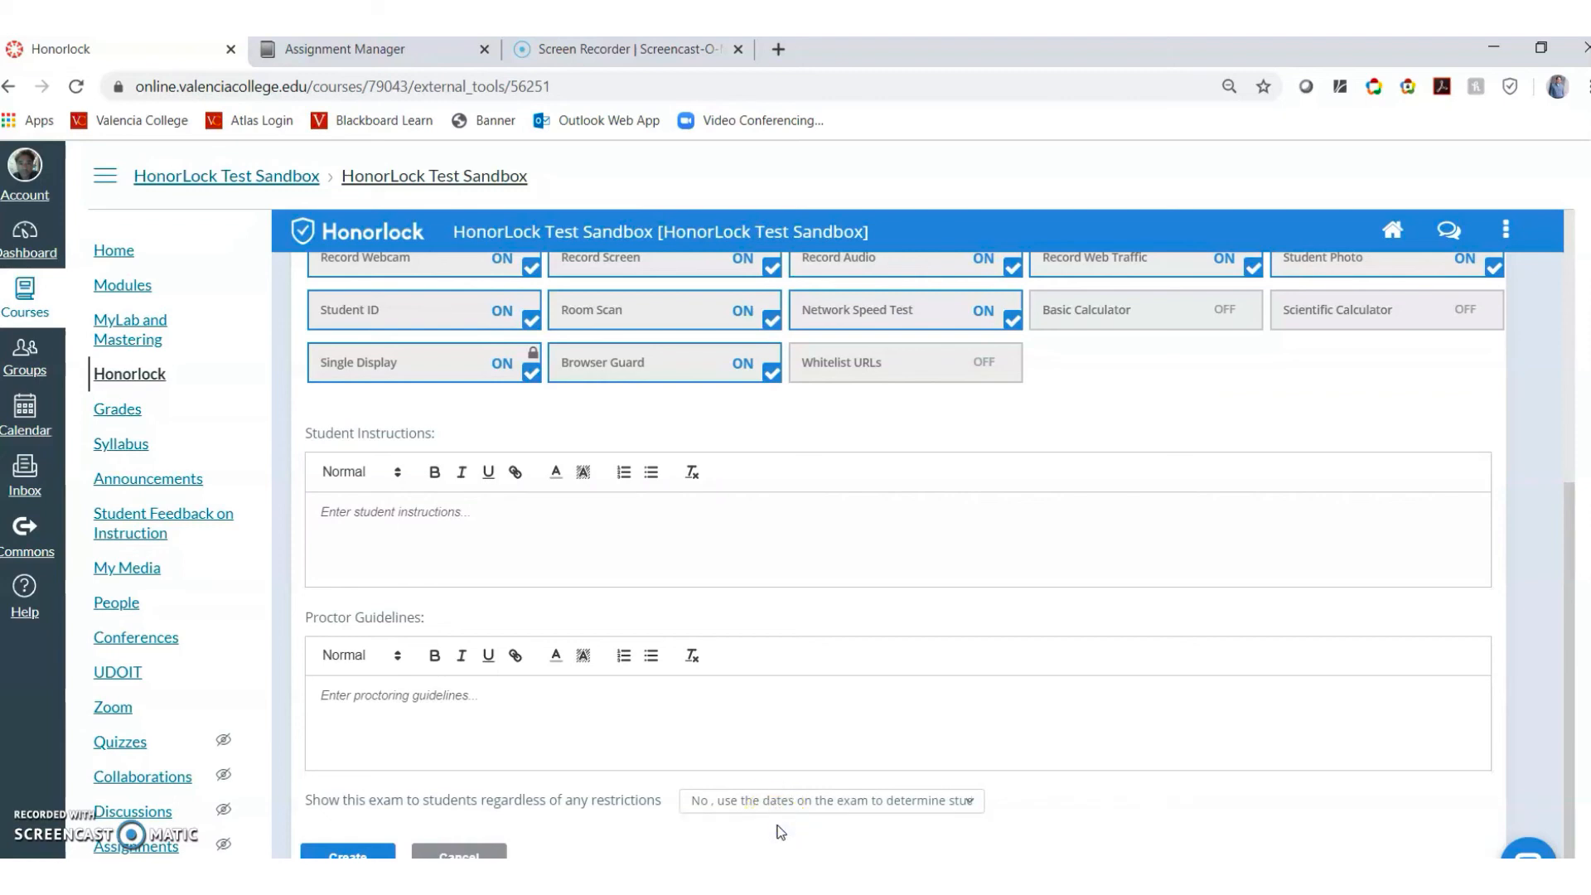
left_click(344, 854)
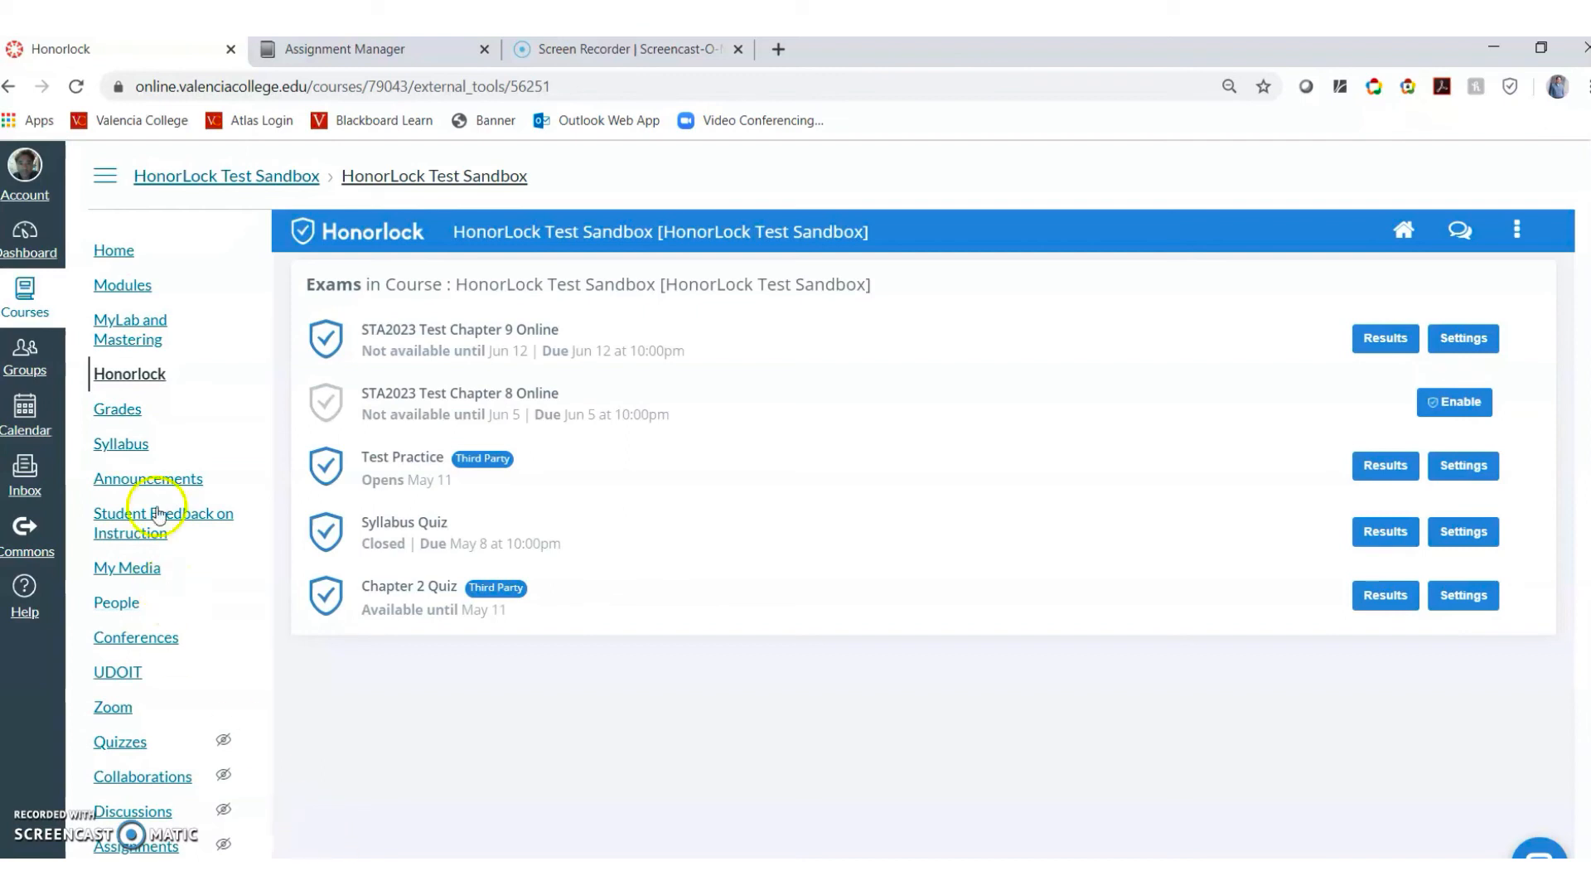
left_click(1516, 232)
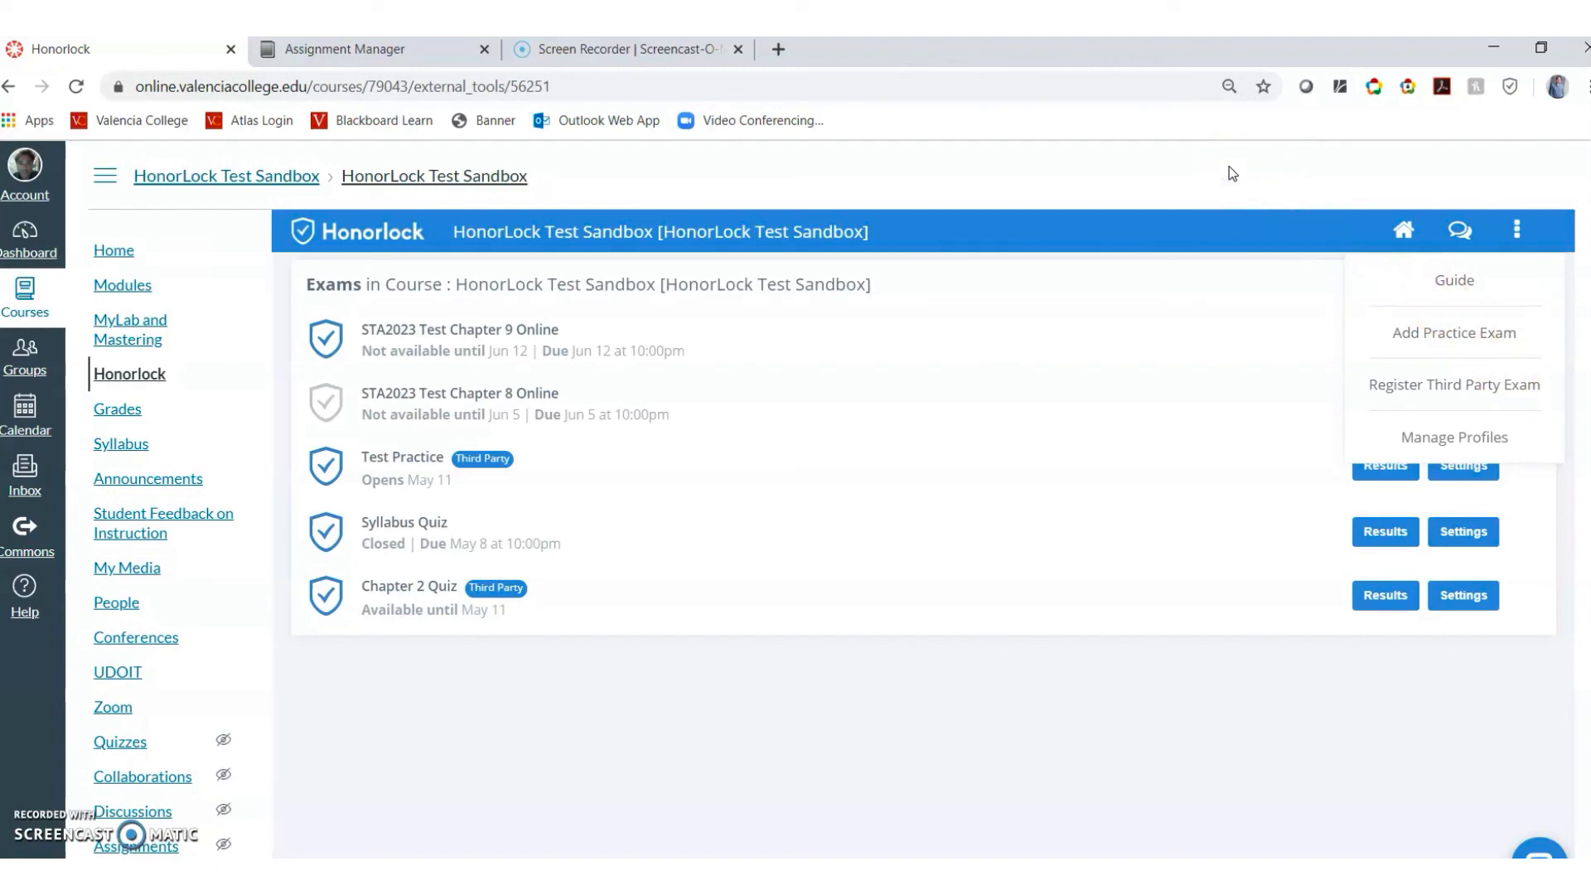
left_click(1183, 160)
left_click(716, 780)
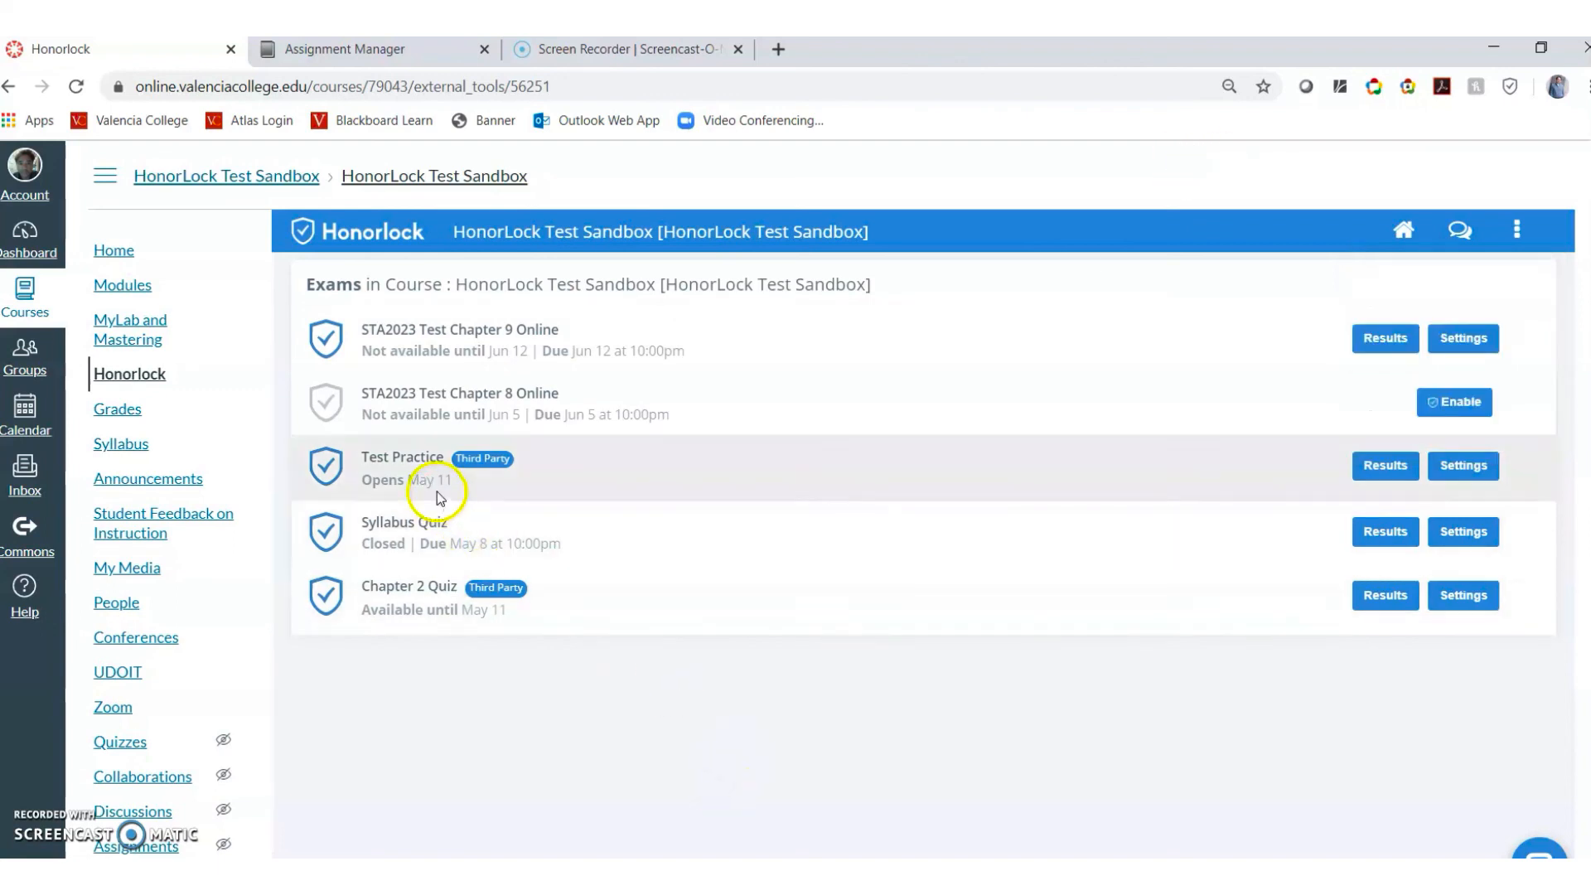